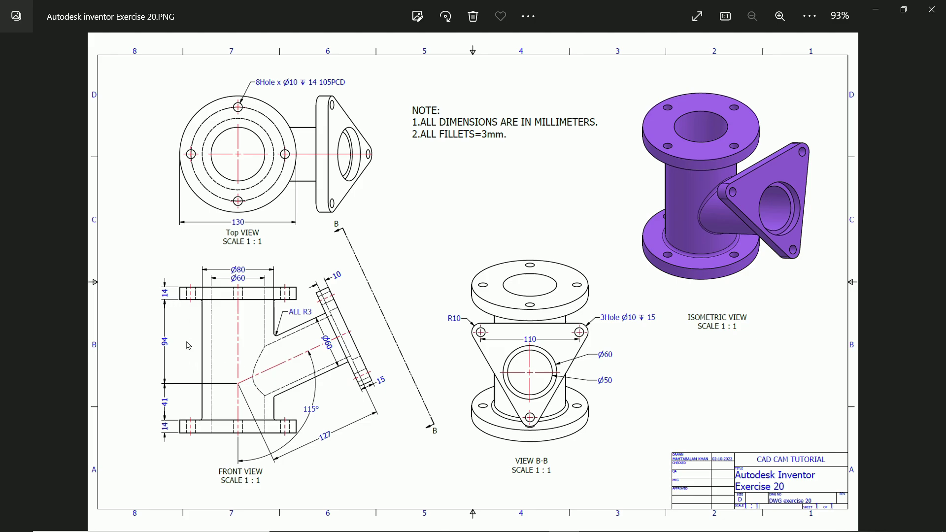
# Pan and zoom the reference drawing to view the notes, 8-hole callout and front view.
pyautogui.scroll(2, 188, 341)
pyautogui.moveTo(232, 382); pyautogui.dragTo(226, 424)
pyautogui.moveTo(220, 389); pyautogui.dragTo(244, 310)
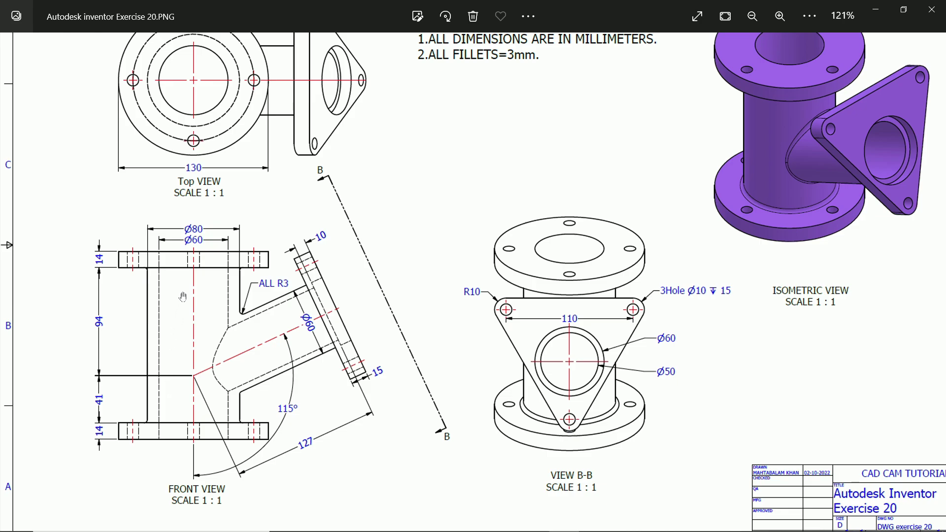
pyautogui.moveTo(183, 301)
pyautogui.mouseDown()
pyautogui.moveTo(184, 368)
pyautogui.moveTo(206, 273)
pyautogui.mouseUp()
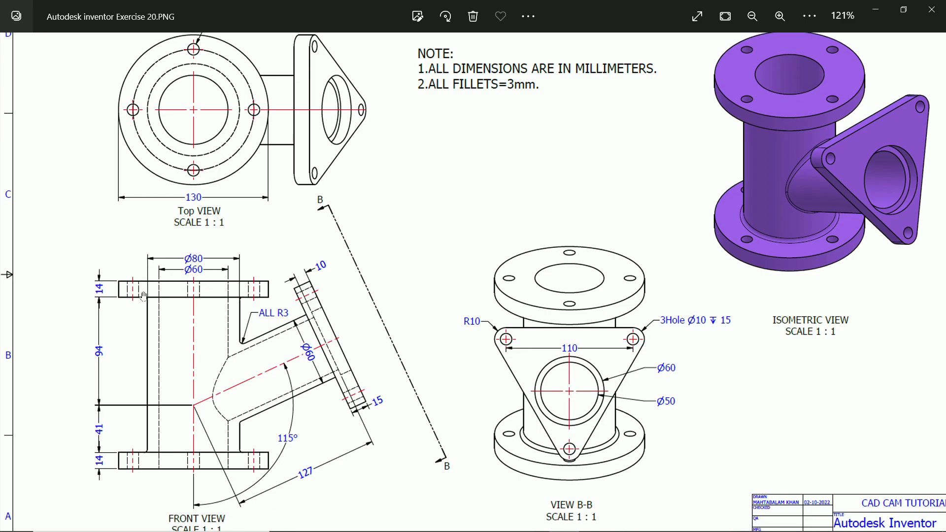
pyautogui.moveTo(195, 333); pyautogui.dragTo(197, 311)
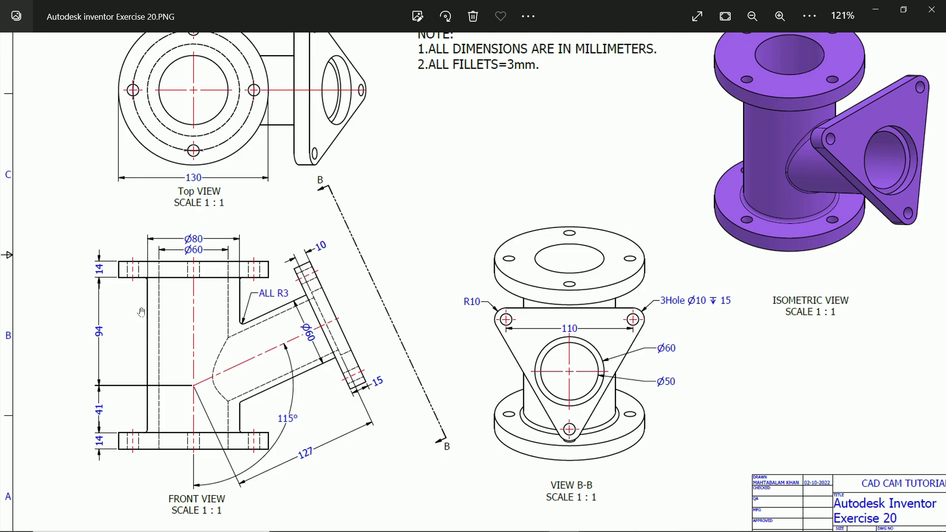
pyautogui.scroll(2, 156, 301)
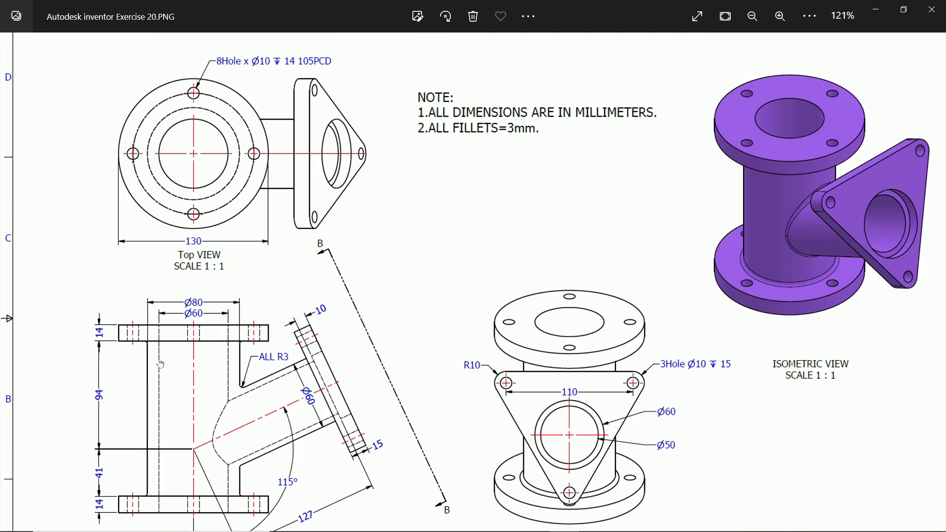
pyautogui.scroll(1, 203, 257)
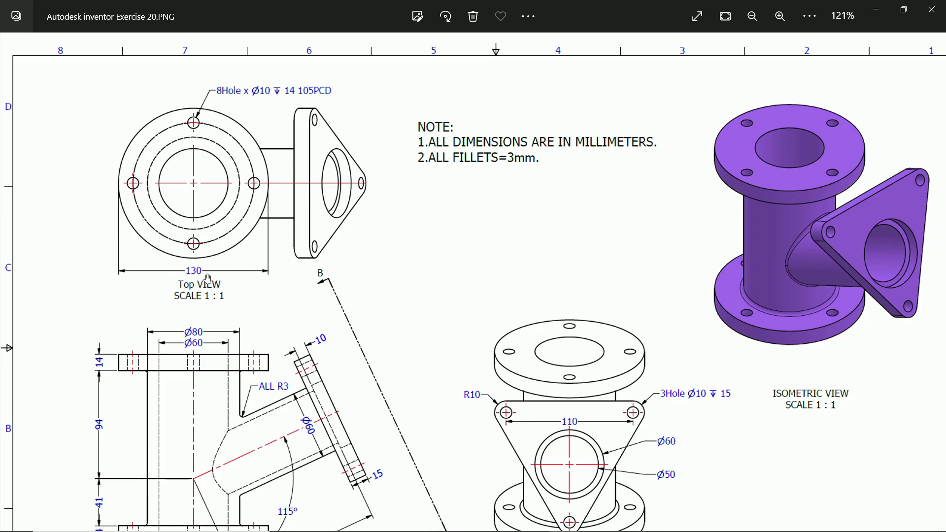
pyautogui.moveTo(207, 320); pyautogui.dragTo(212, 265)
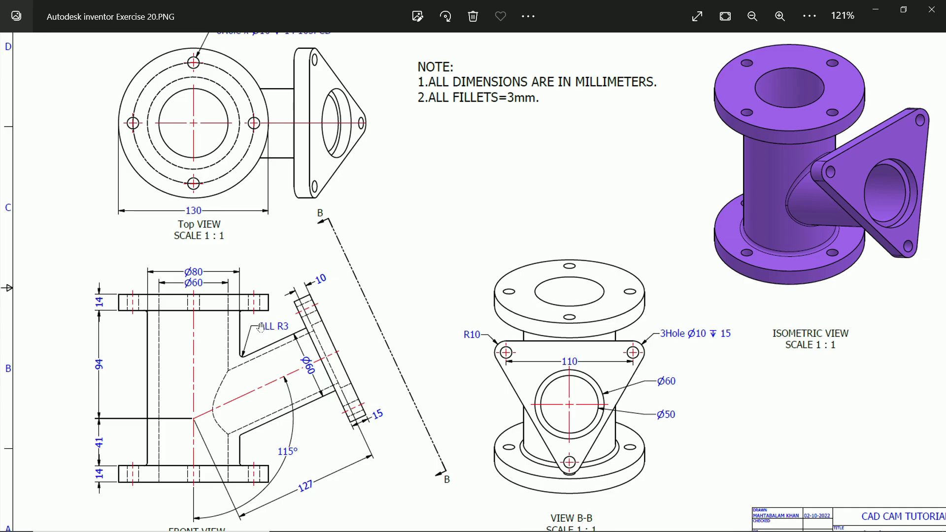
# Create a new part from the Metric Standard (mm).ipt template.
pyautogui.click(877, 9)
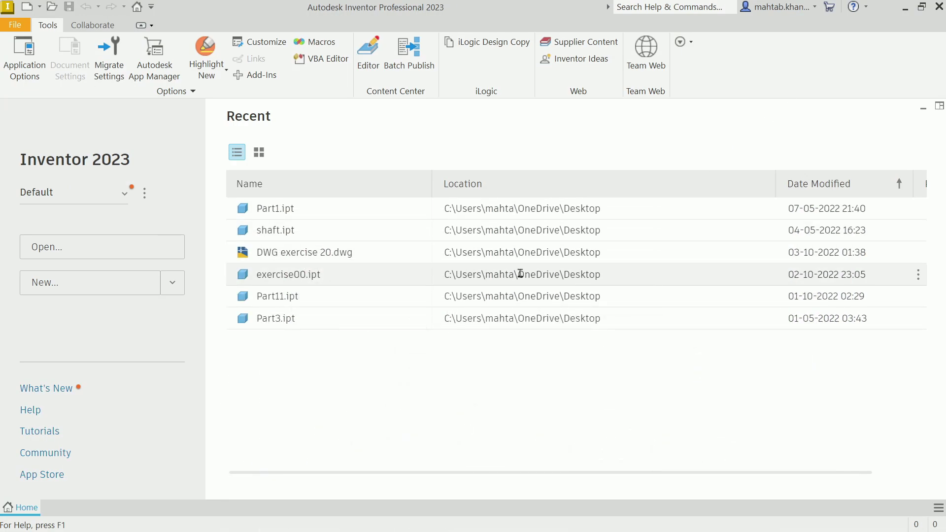
pyautogui.click(14, 27)
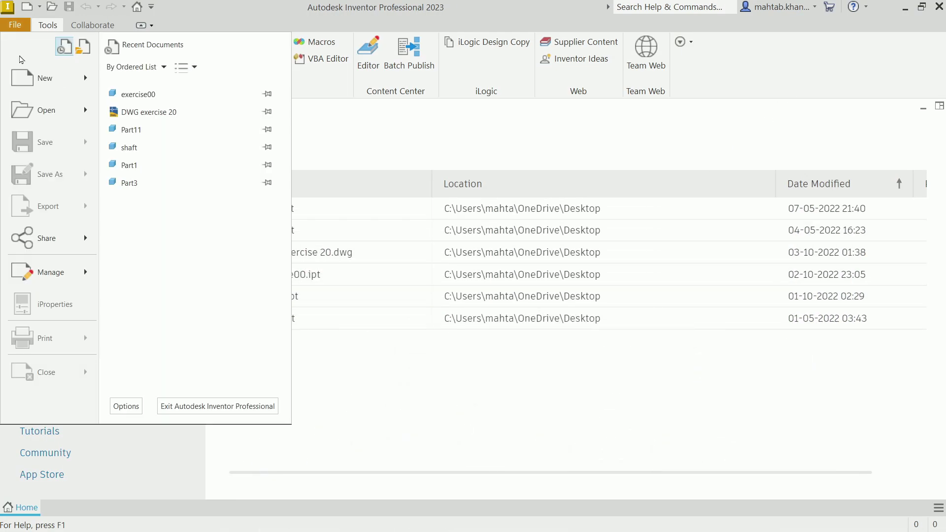
pyautogui.click(51, 93)
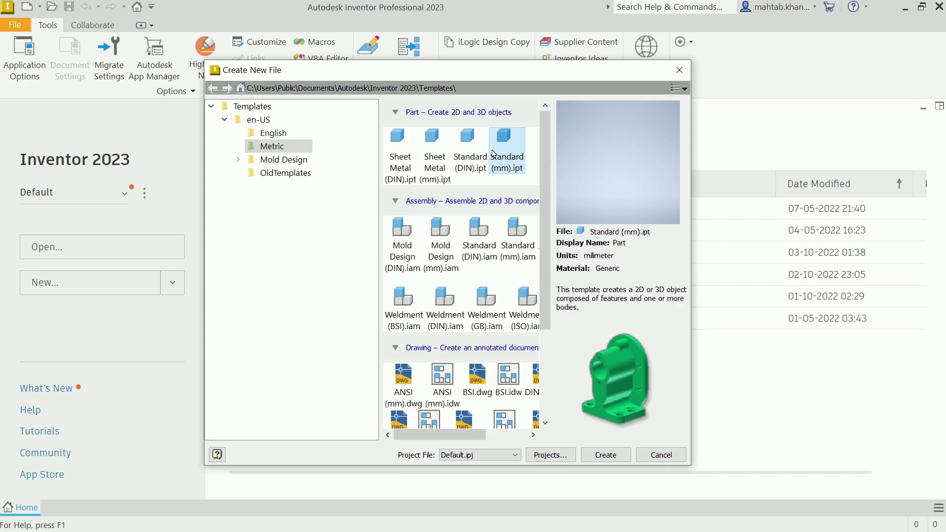
pyautogui.click(599, 455)
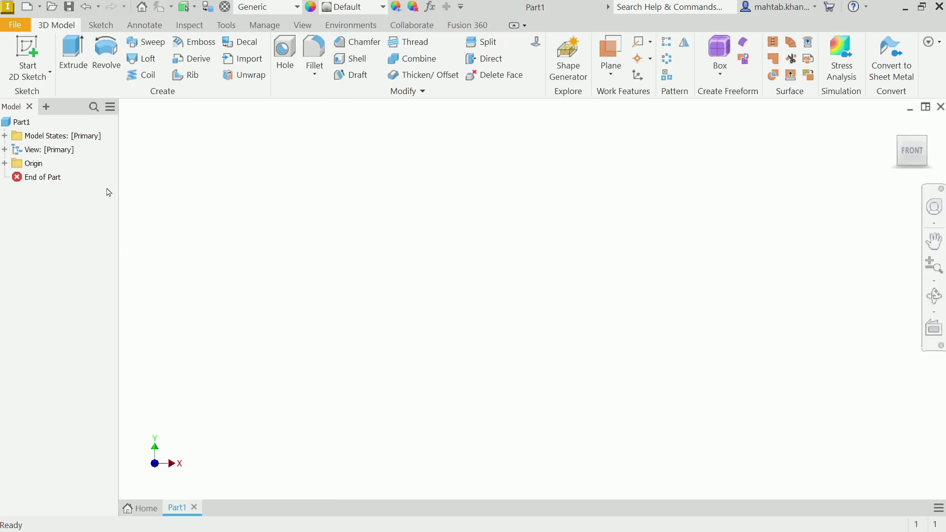
# Start a sketch on the XZ plane and draw an 80 mm circle at the origin.
pyautogui.click(30, 53)
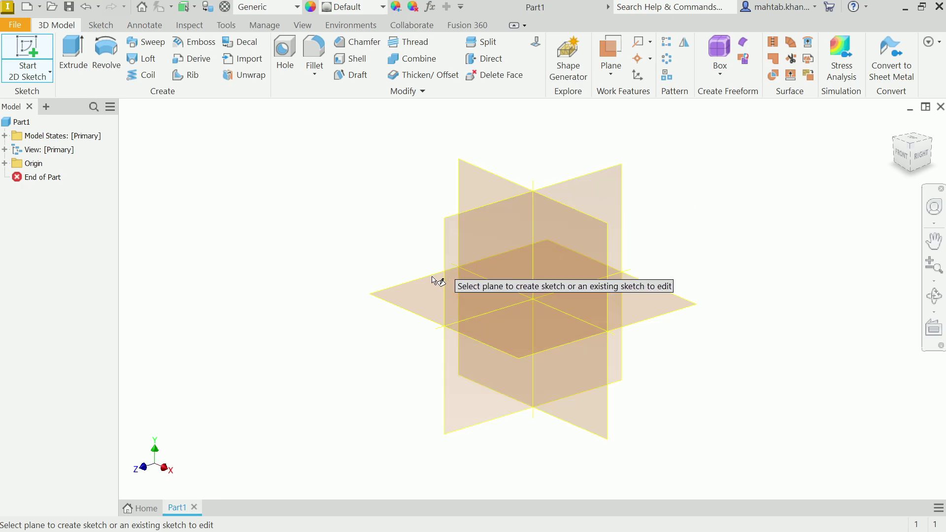
pyautogui.click(407, 301)
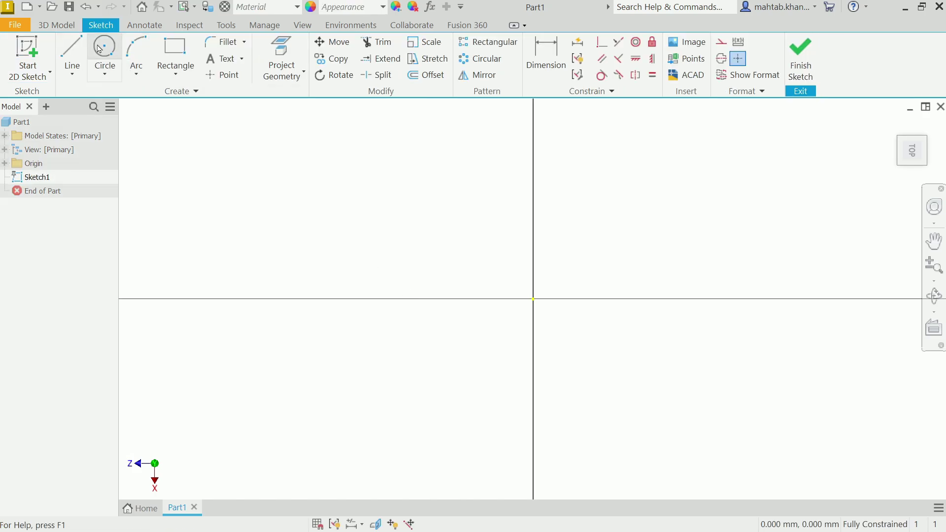
pyautogui.click(106, 77)
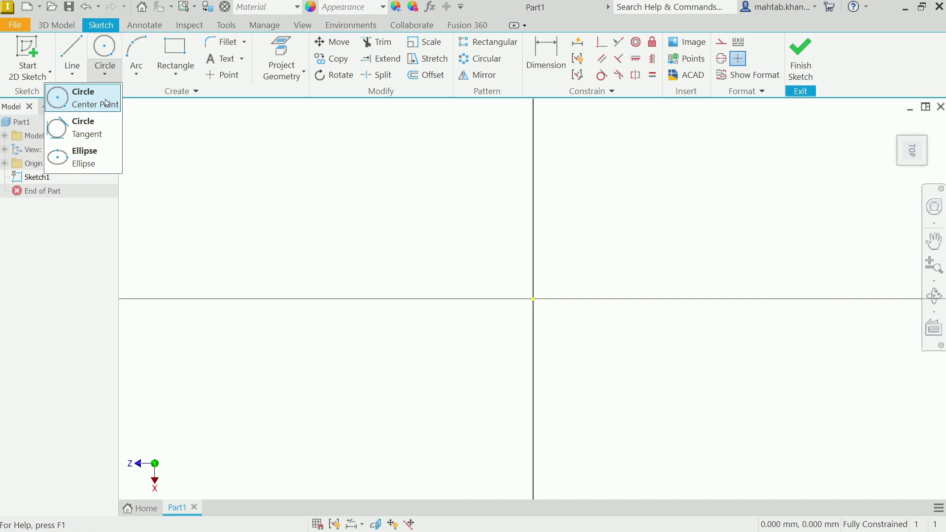
pyautogui.click(89, 105)
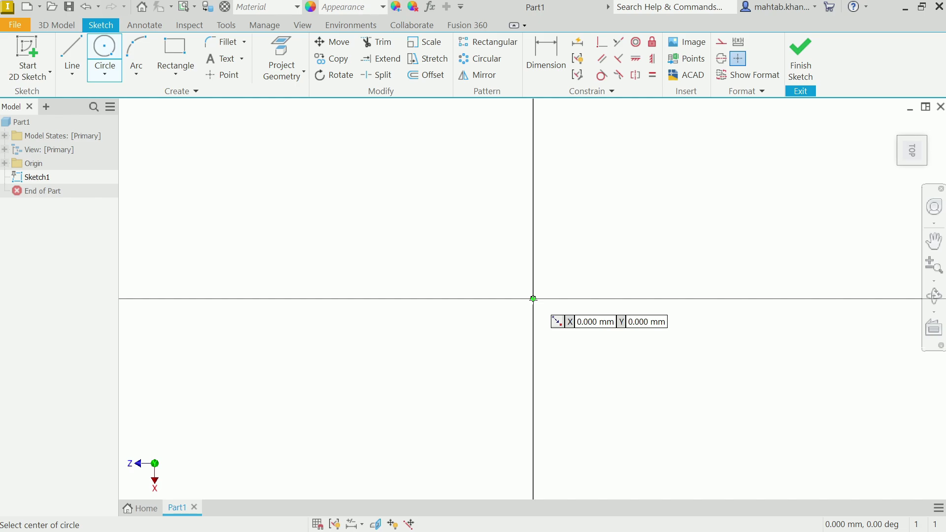
pyautogui.click(534, 298)
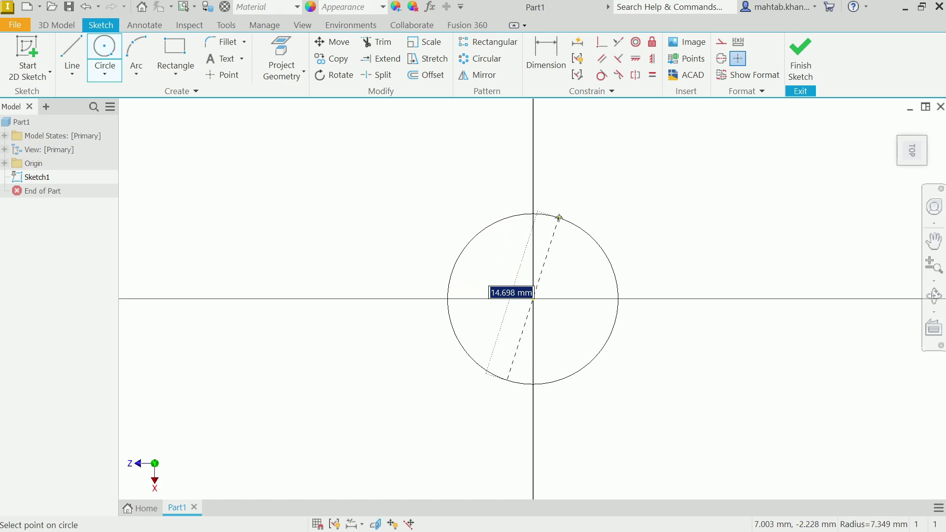
pyautogui.write('80')
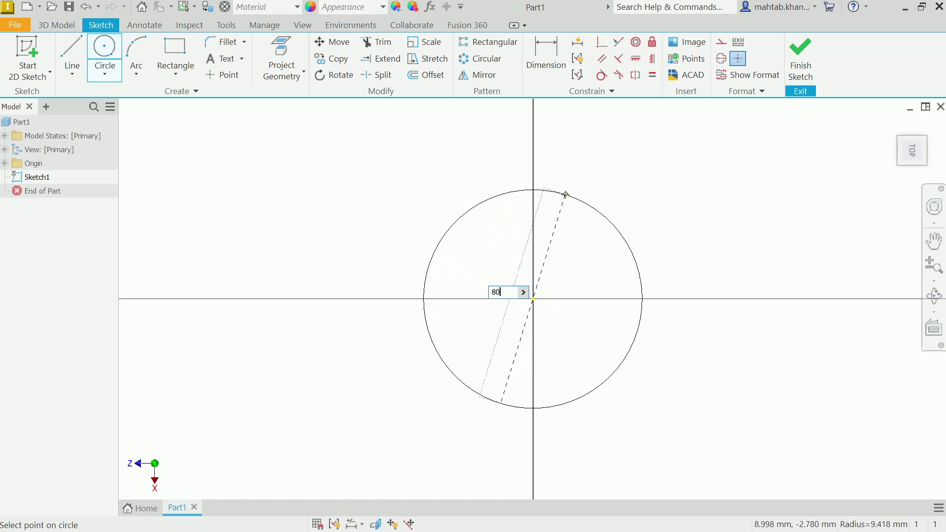
pyautogui.press('Return')
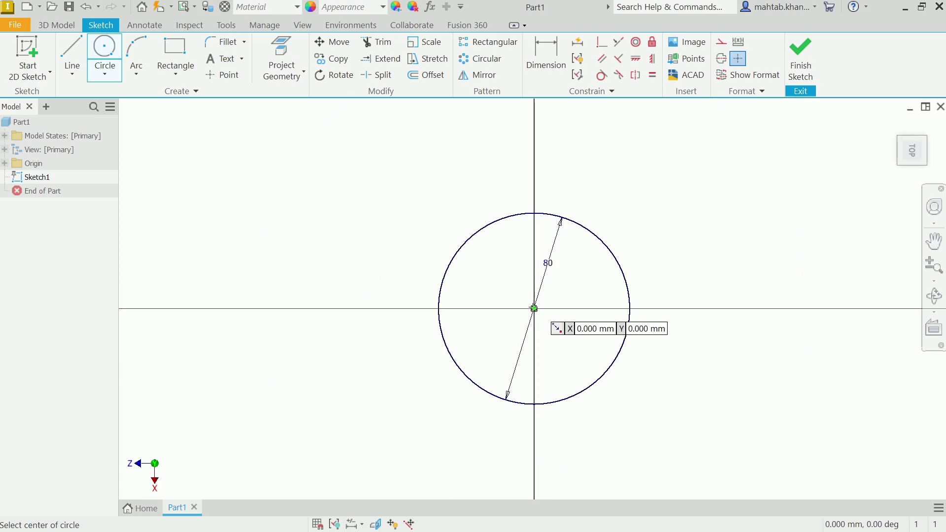
# Add a concentric 60 mm circle at the origin and finish the sketch.
pyautogui.click(533, 309)
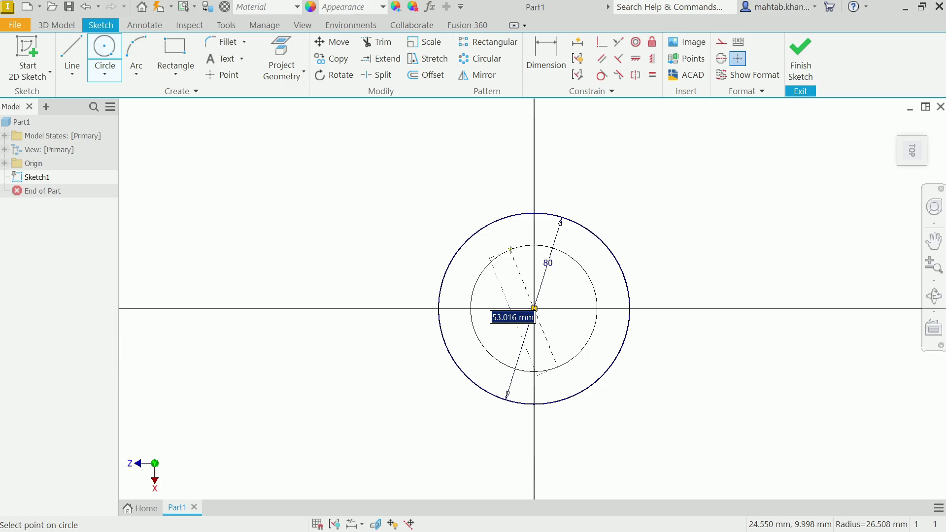
pyautogui.write('60')
pyautogui.press('Return')
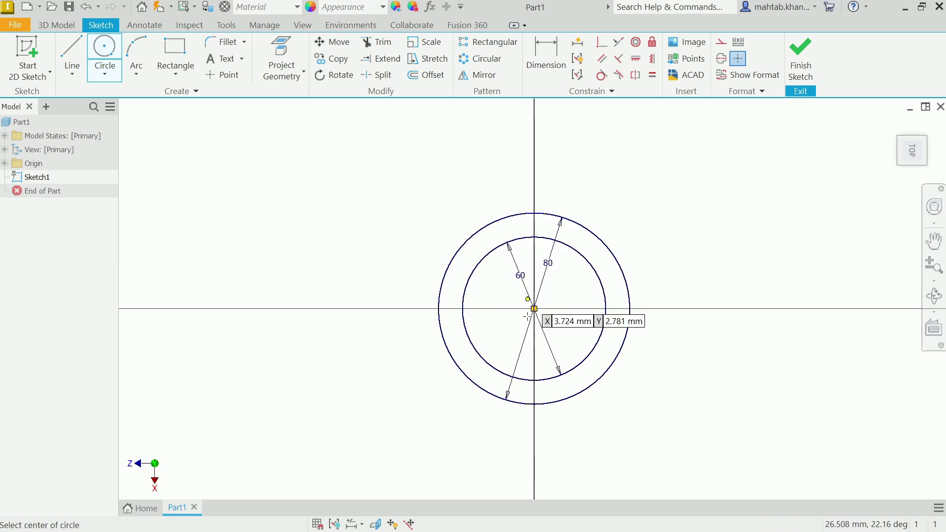
pyautogui.rightClick(656, 195)
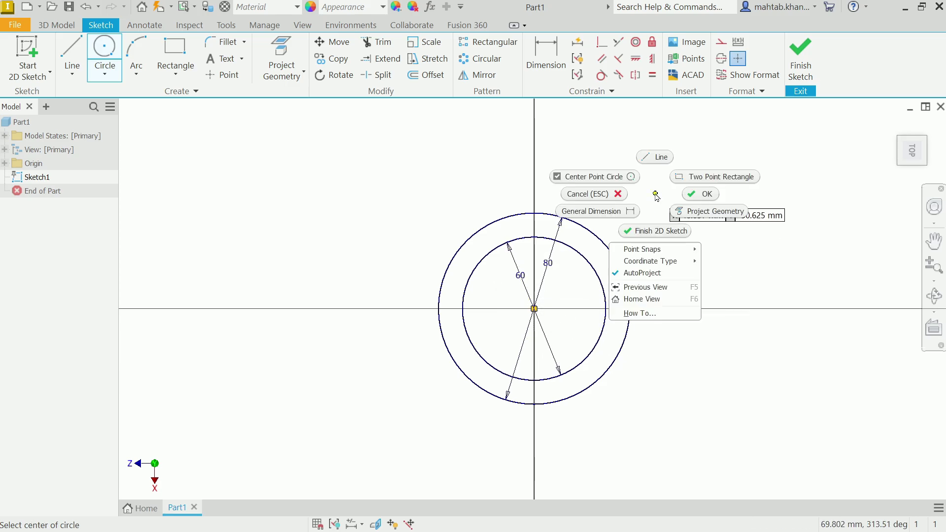
pyautogui.click(706, 198)
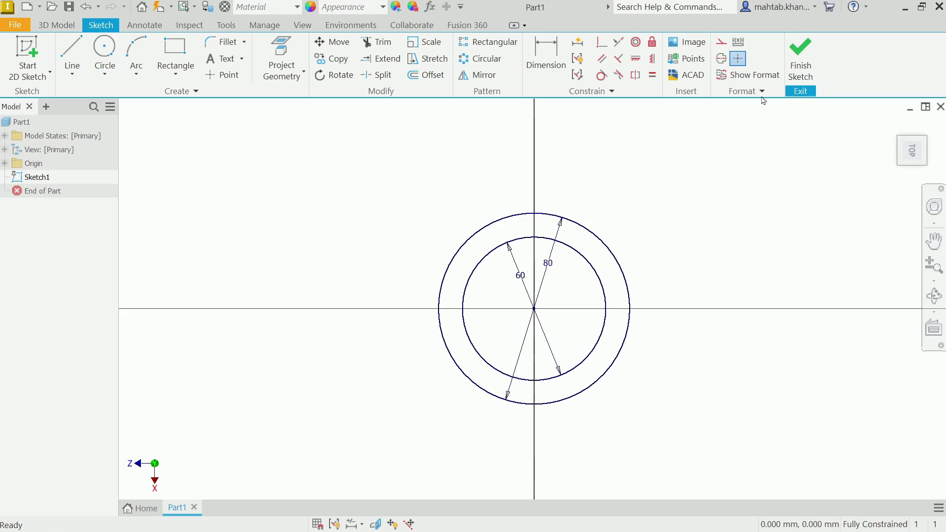
pyautogui.click(802, 74)
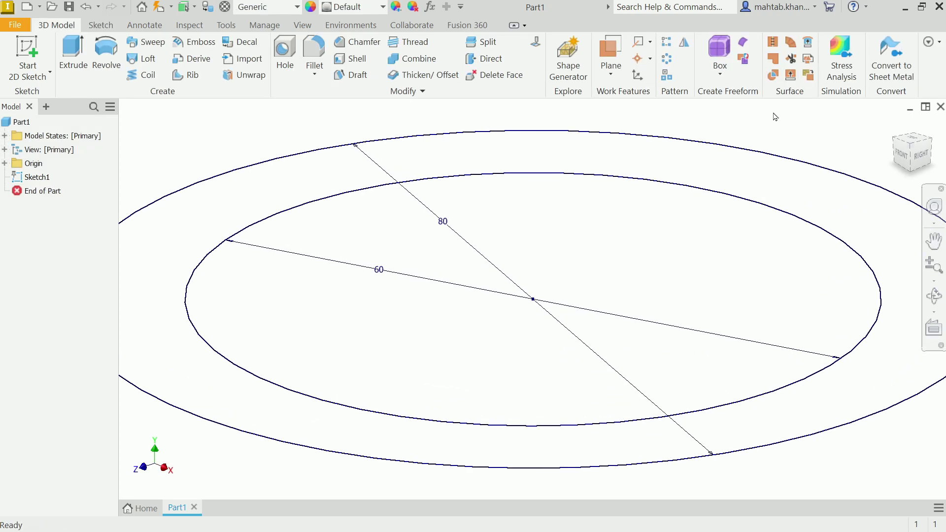
# Extrude the 80/60 mm ring profile 135 mm upward into a hollow tube.
pyautogui.click(894, 125)
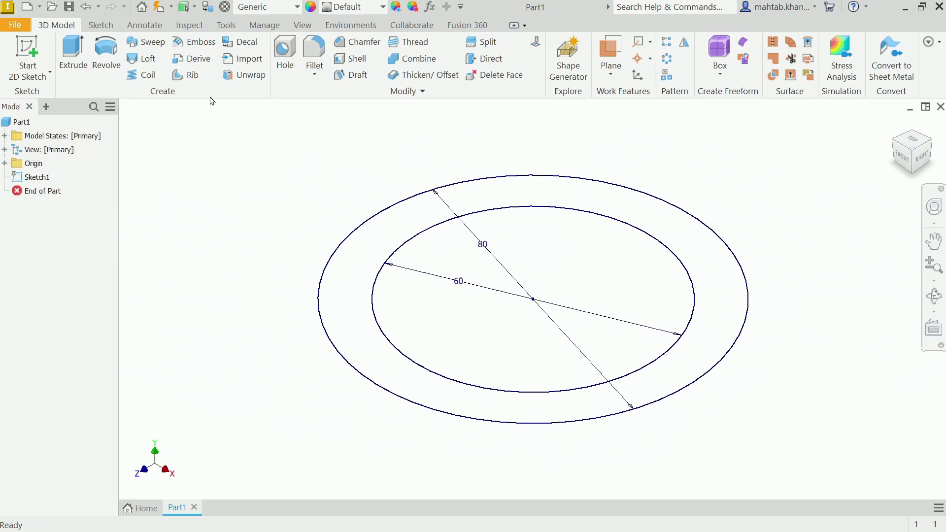
pyautogui.click(74, 59)
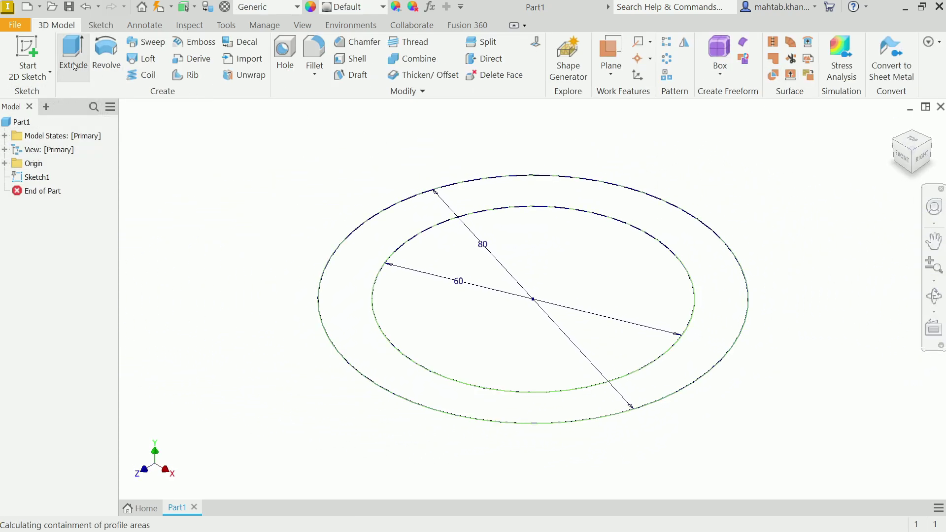
pyautogui.moveTo(531, 124); pyautogui.dragTo(207, 132)
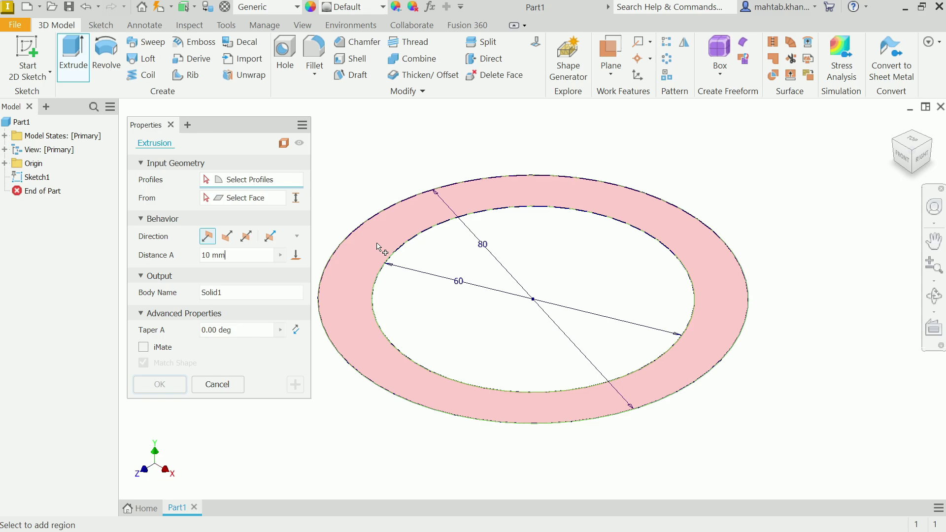
pyautogui.click(378, 248)
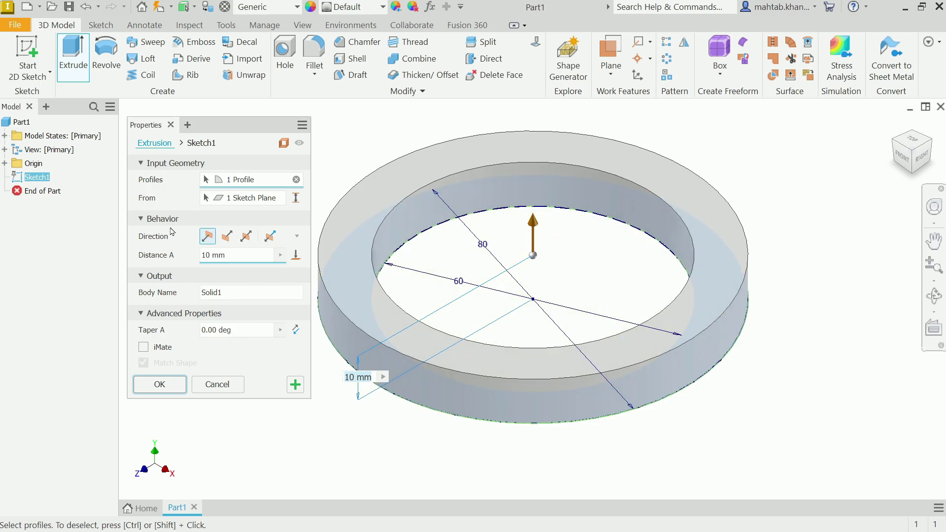
pyautogui.click(227, 237)
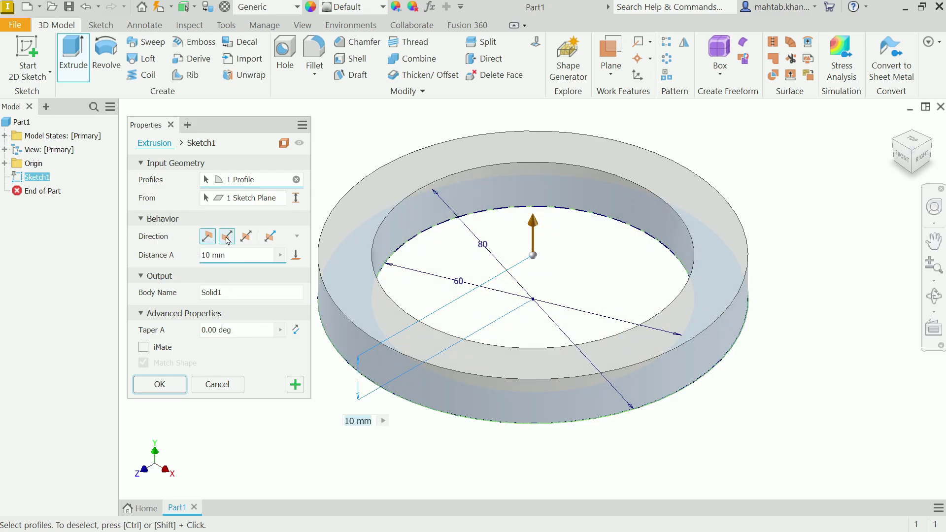
pyautogui.click(207, 238)
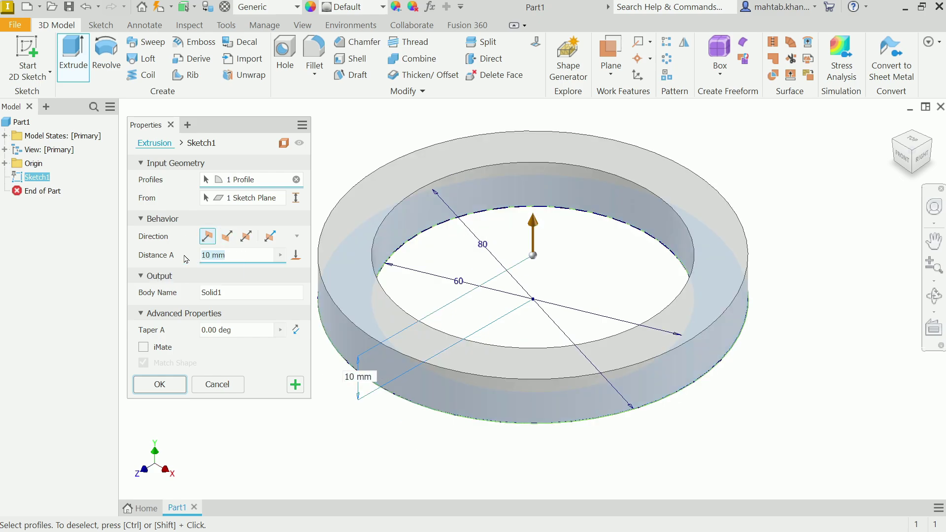
pyautogui.write('135')
pyautogui.scroll(-5, 469, 351)
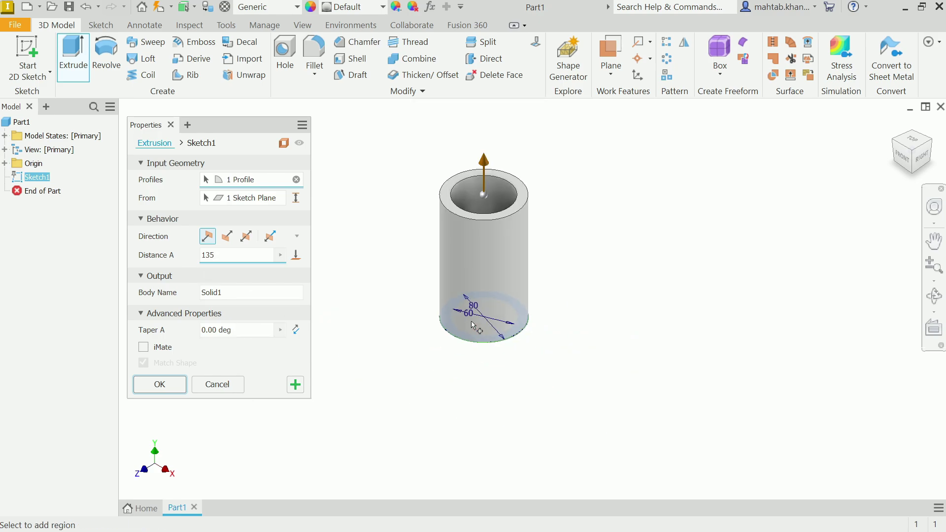
pyautogui.scroll(3, 483, 237)
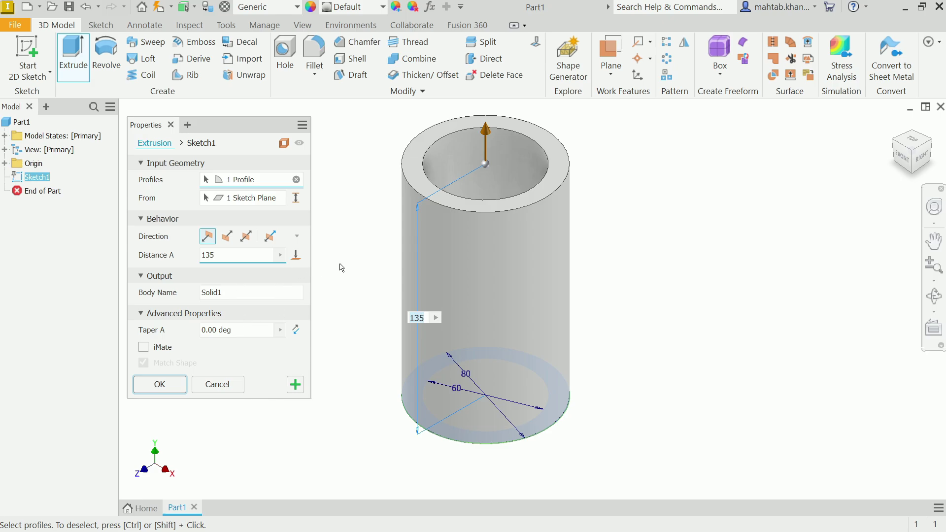
pyautogui.click(159, 385)
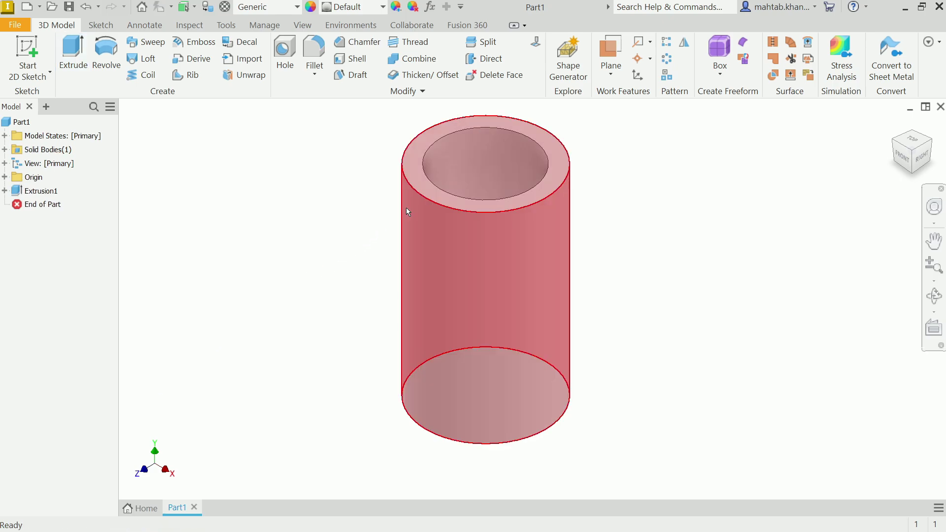
# Start a sketch on the tube's top face with a 130 mm circle at the origin.
pyautogui.click(446, 201)
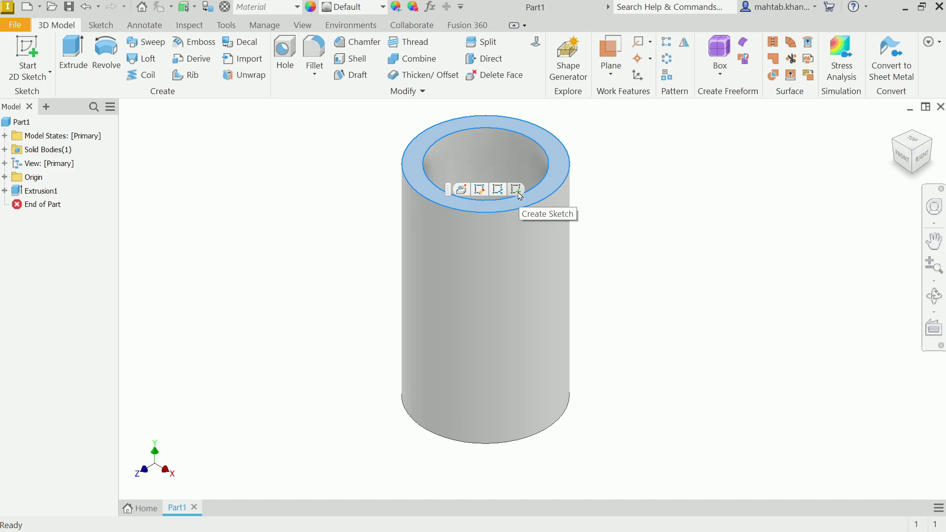
pyautogui.click(18, 47)
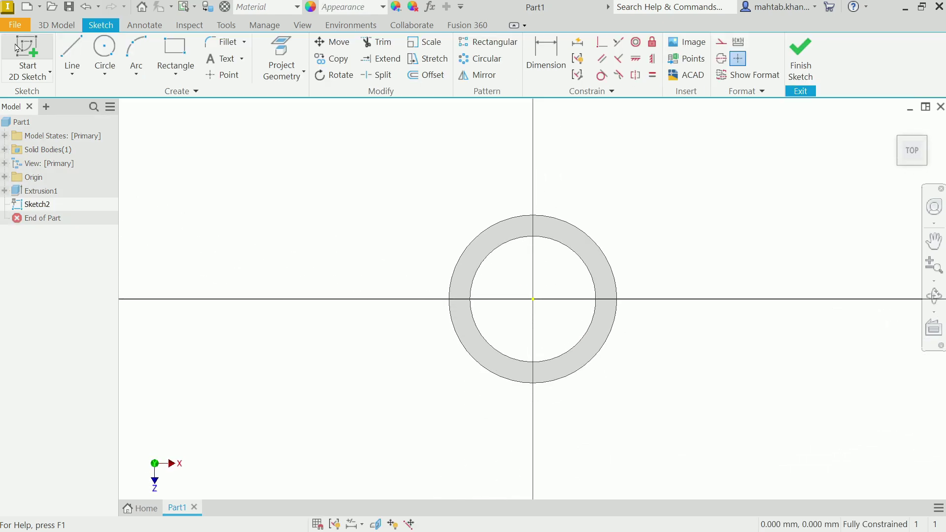
pyautogui.click(107, 54)
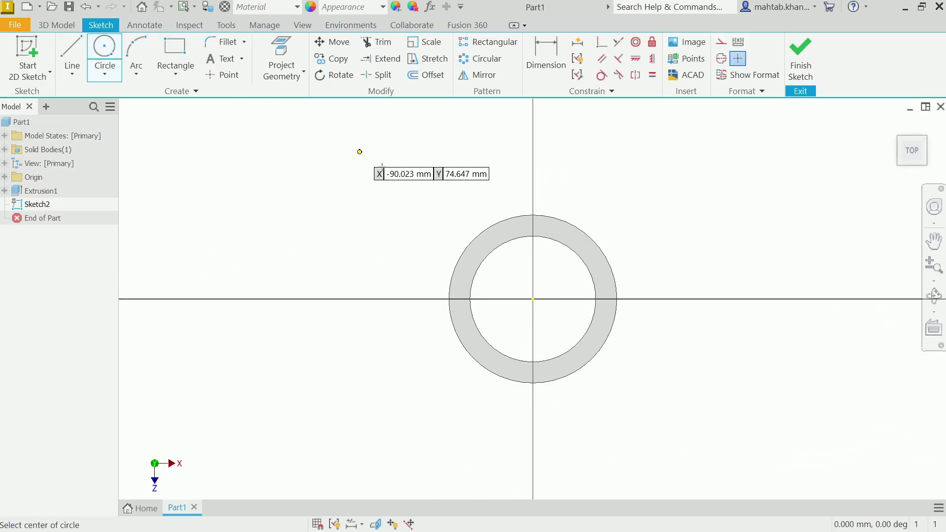
pyautogui.click(533, 299)
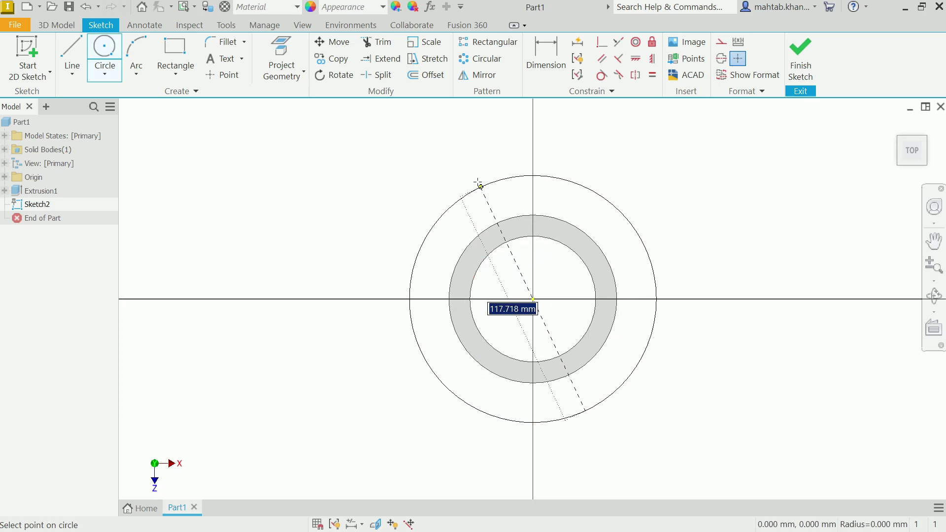
pyautogui.write('130')
pyautogui.press('Return')
pyautogui.rightClick(350, 163)
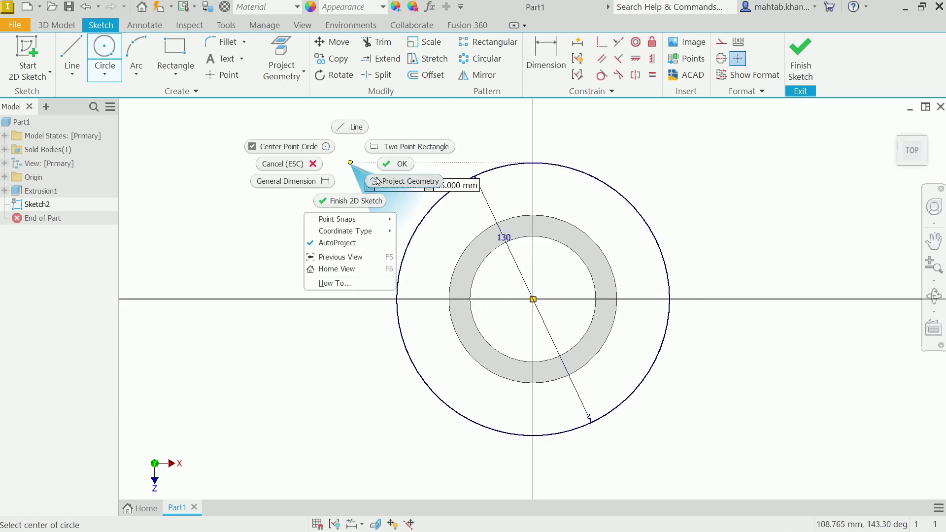
pyautogui.click(392, 163)
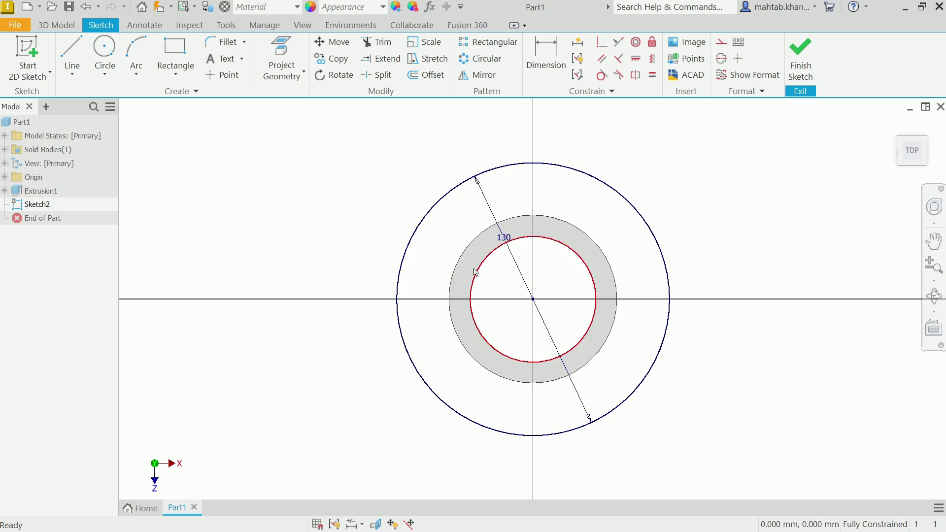
# Project the tube's inner bore edge into the sketch and finish it.
pyautogui.click(479, 273)
pyautogui.click(273, 69)
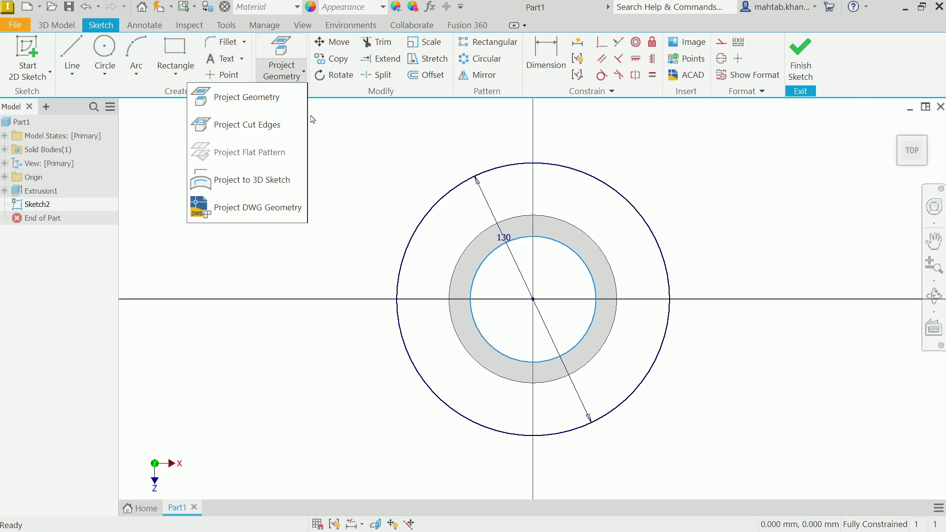
pyautogui.click(246, 108)
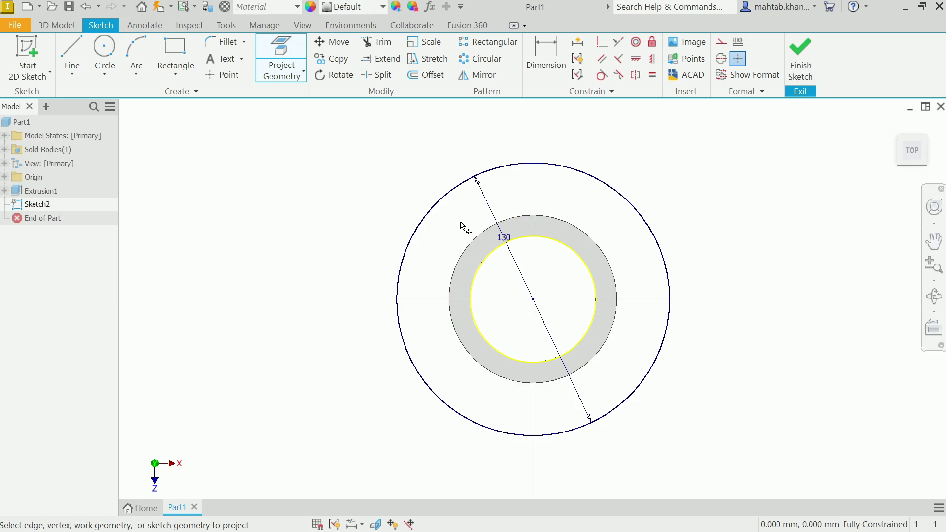
pyautogui.click(802, 69)
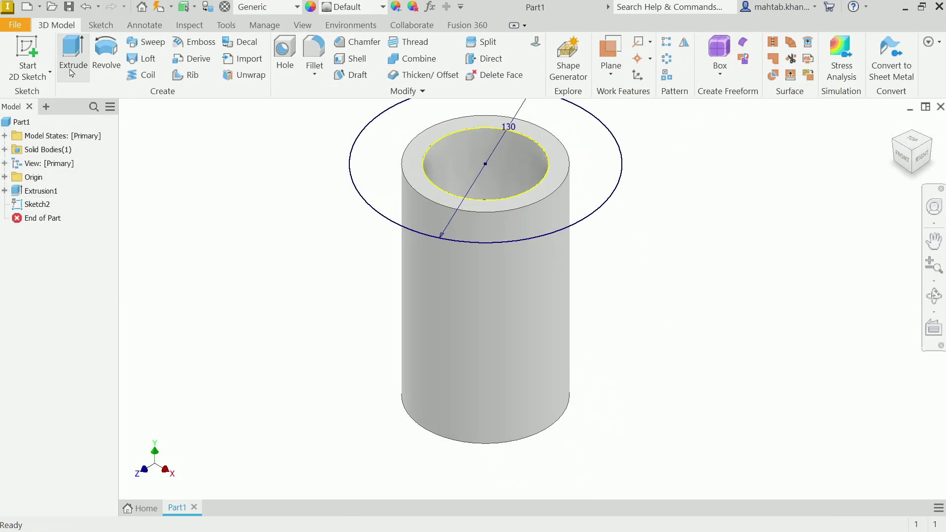
# Extrude the outer ring 14 mm into the top flange, then switch to the reference drawing.
pyautogui.click(72, 73)
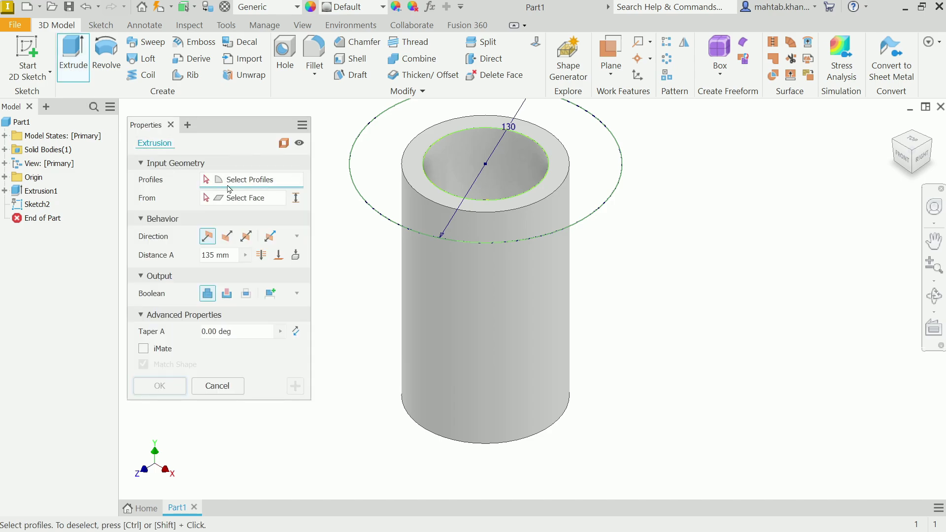
pyautogui.click(394, 172)
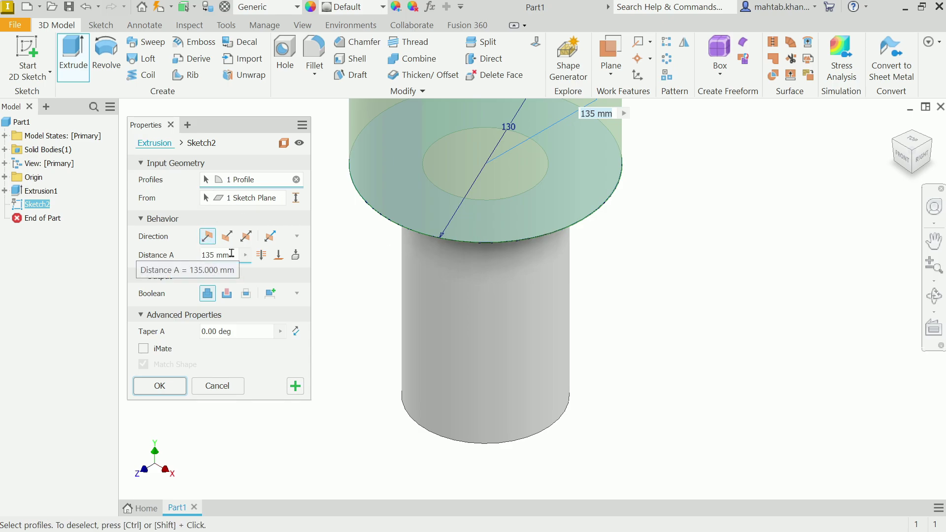
pyautogui.write('14')
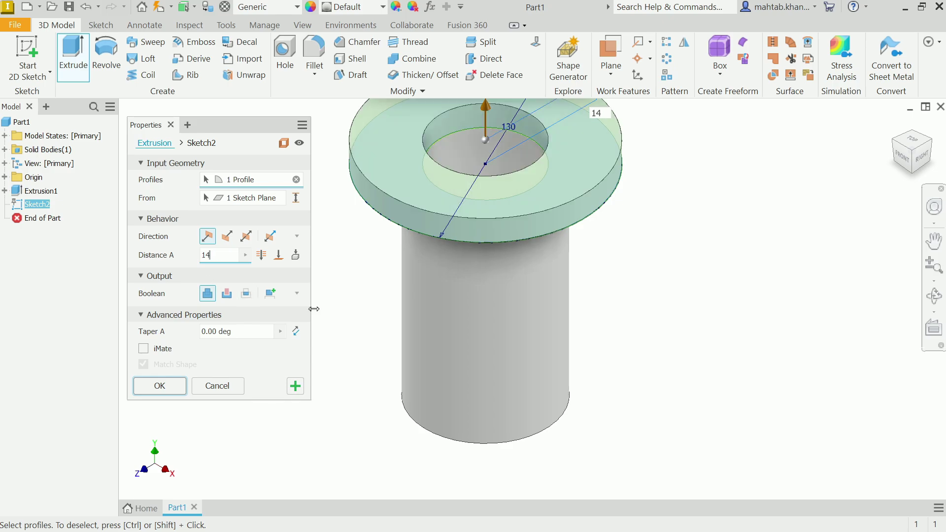
pyautogui.scroll(-2, 367, 276)
pyautogui.scroll(2, 424, 212)
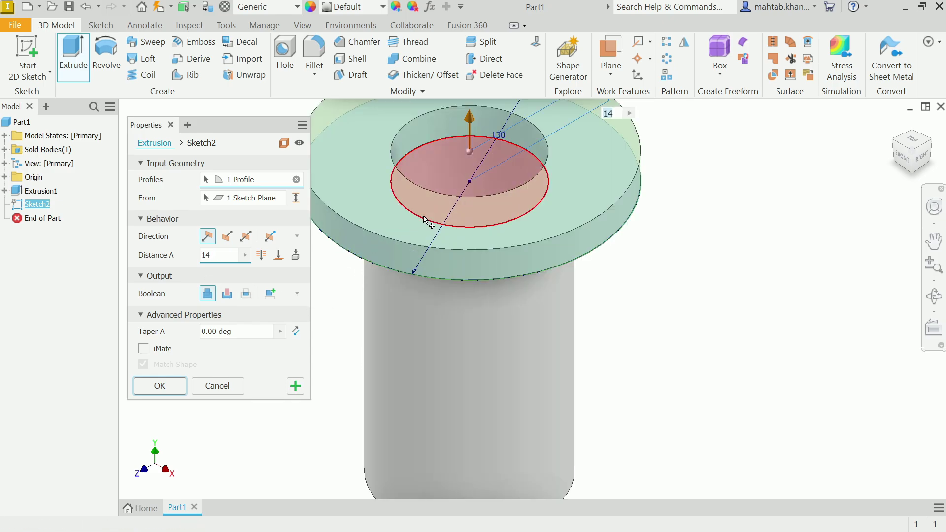
pyautogui.scroll(-2, 440, 211)
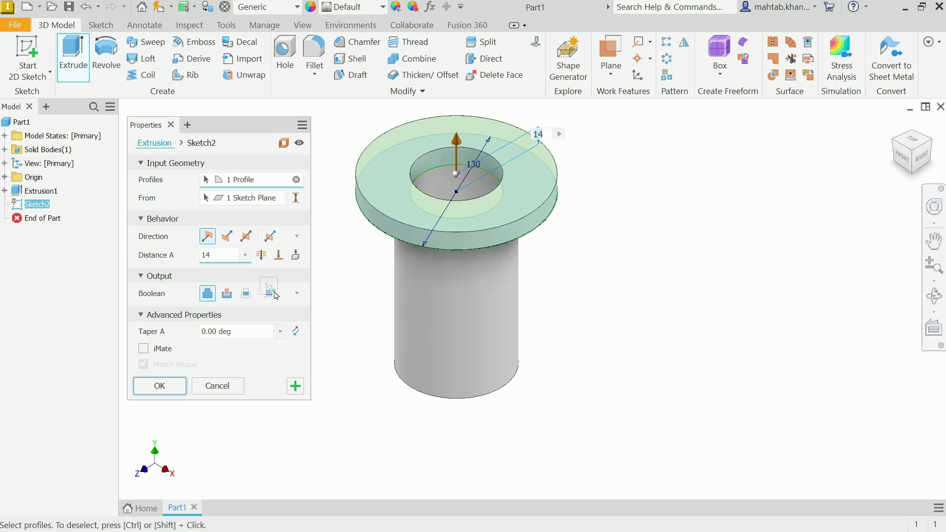
pyautogui.click(155, 386)
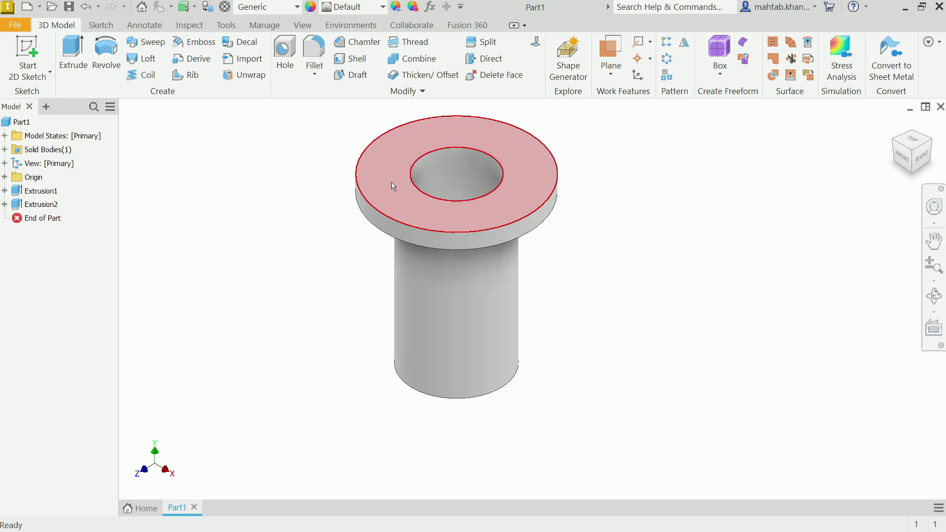
pyautogui.hotkey('alt', 'Tab')
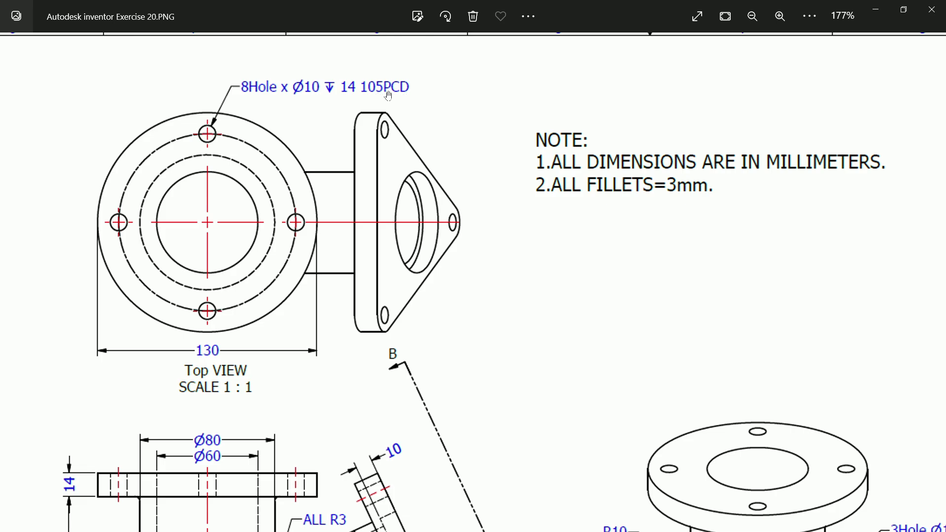
# Read the front view's flange dimensions, then return to Inventor and select the flange top face.
pyautogui.moveTo(332, 244); pyautogui.dragTo(330, 166)
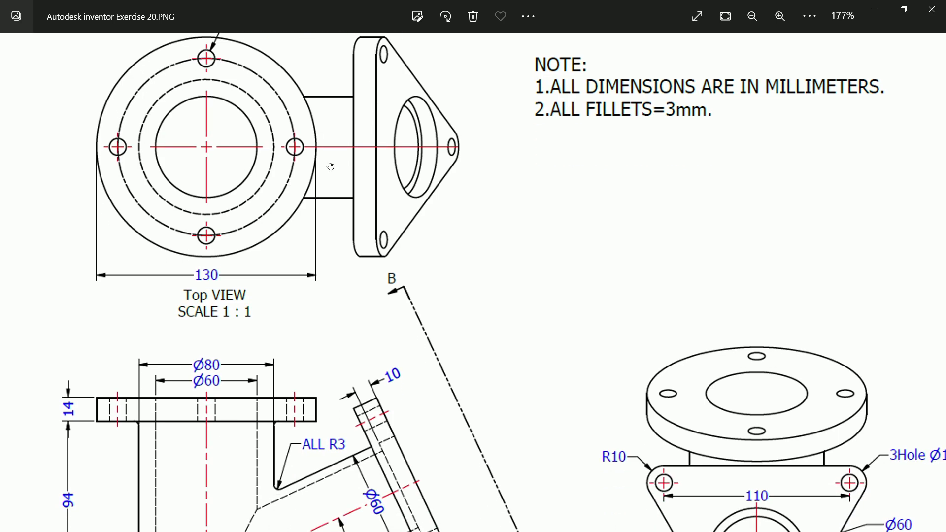
pyautogui.moveTo(312, 325); pyautogui.dragTo(318, 157)
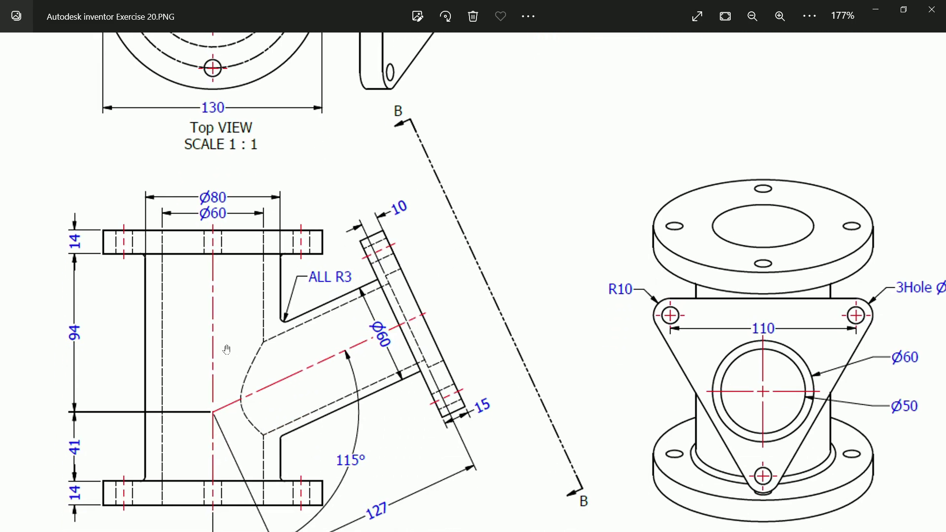
pyautogui.click(877, 11)
pyautogui.click(531, 190)
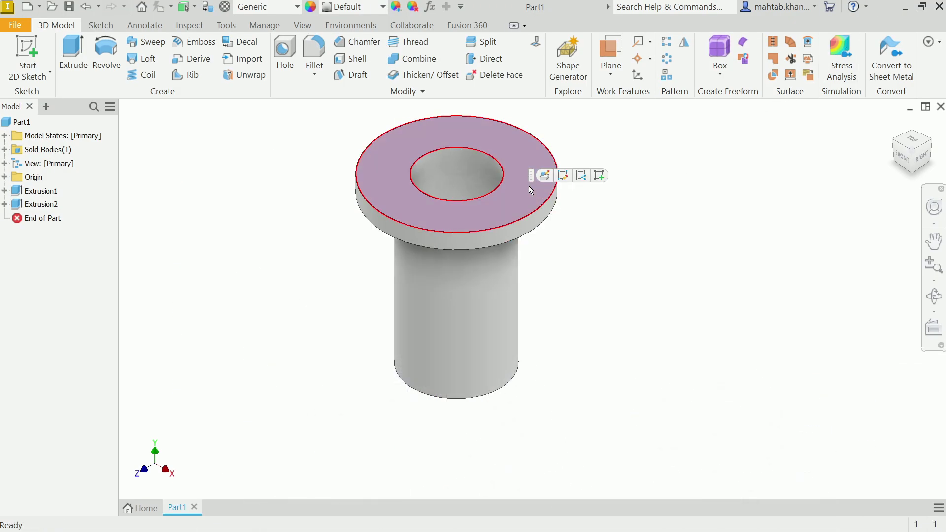
# Start a sketch on the flange face with a 105 mm construction circle at the origin.
pyautogui.click(600, 176)
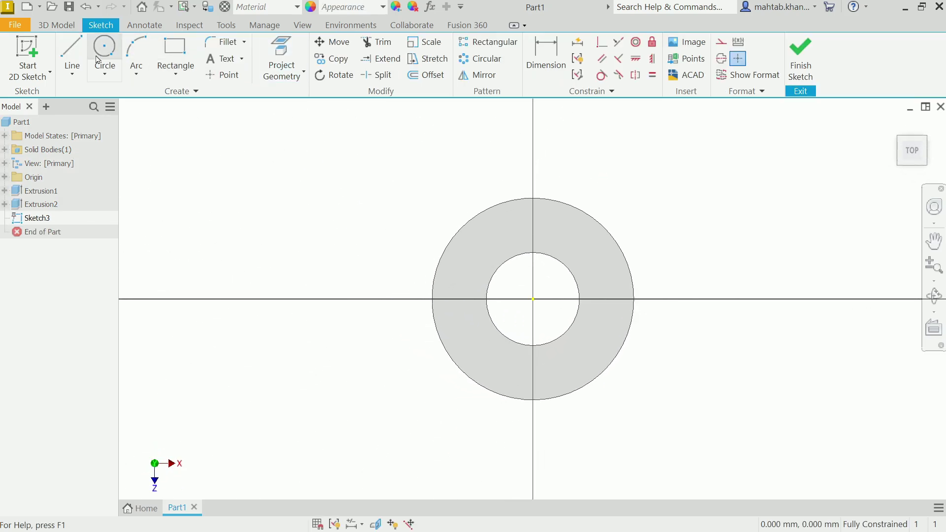
pyautogui.click(99, 60)
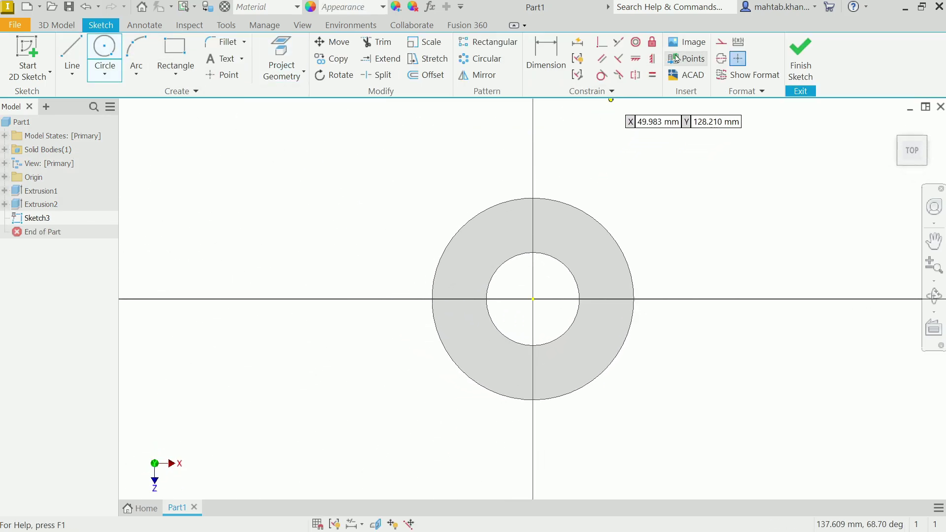
pyautogui.click(727, 47)
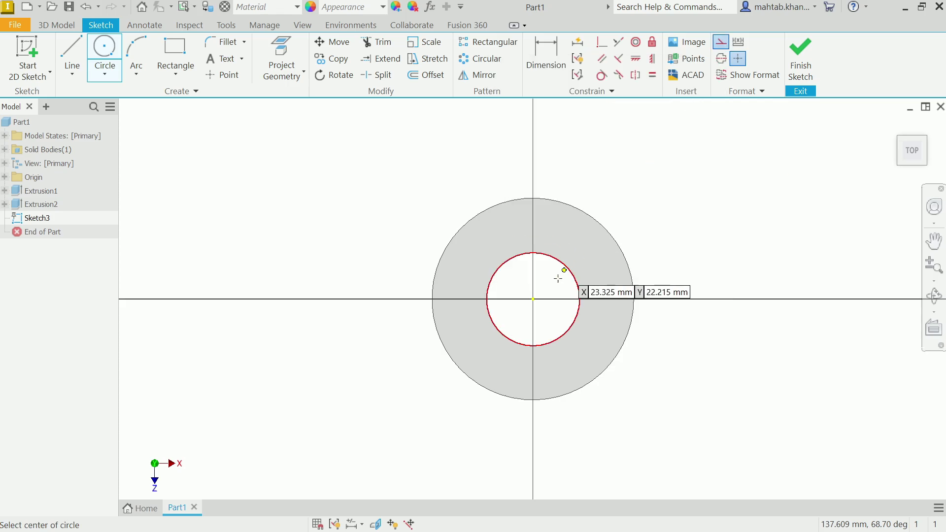
pyautogui.click(532, 299)
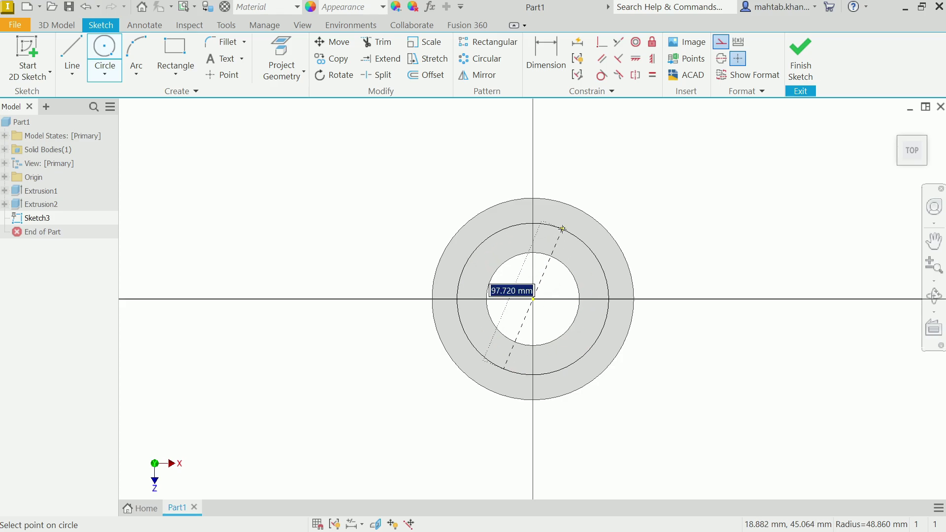
pyautogui.write('105')
pyautogui.press('Return')
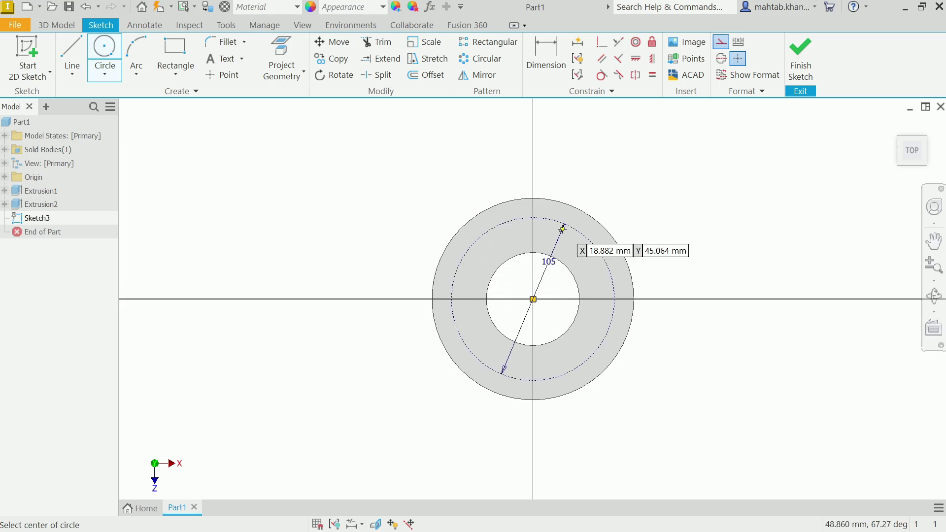
pyautogui.rightClick(615, 179)
pyautogui.click(663, 179)
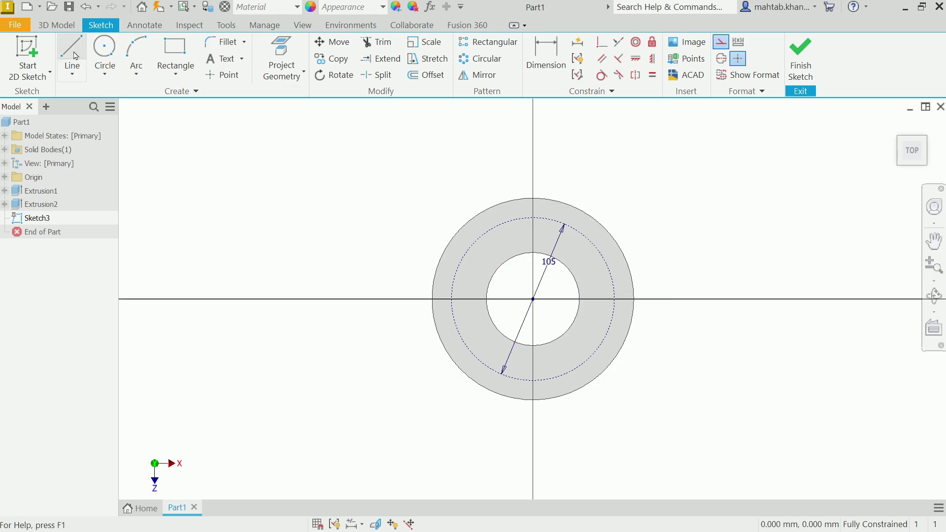
# Draw a construction line from the centre left to the pitch circle and finish the sketch.
pyautogui.click(72, 54)
pyautogui.scroll(3, 533, 299)
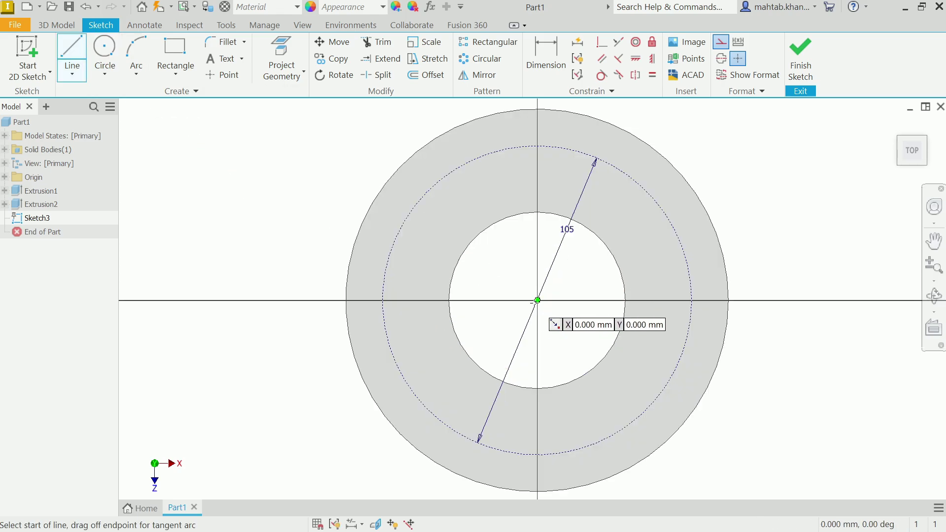
pyautogui.click(537, 300)
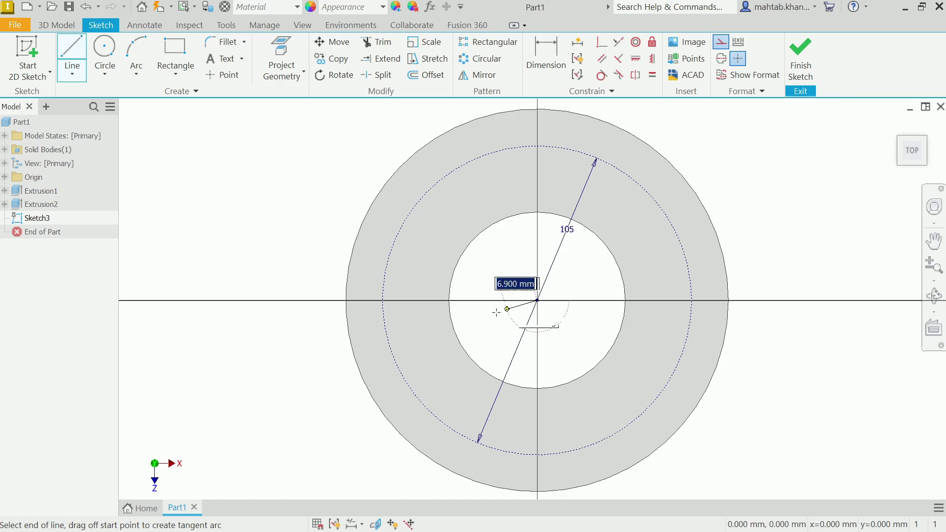
pyautogui.click(383, 299)
pyautogui.rightClick(281, 232)
pyautogui.click(339, 237)
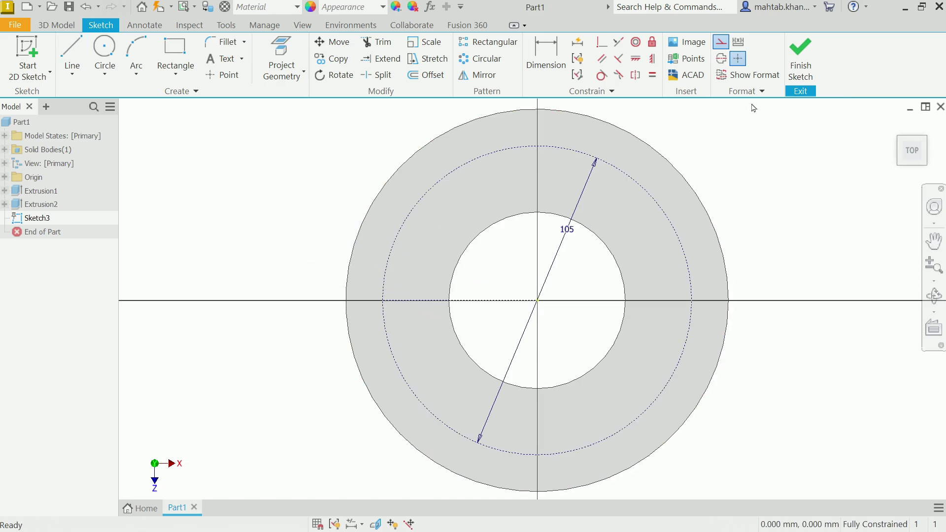
pyautogui.click(794, 69)
pyautogui.scroll(3, 436, 117)
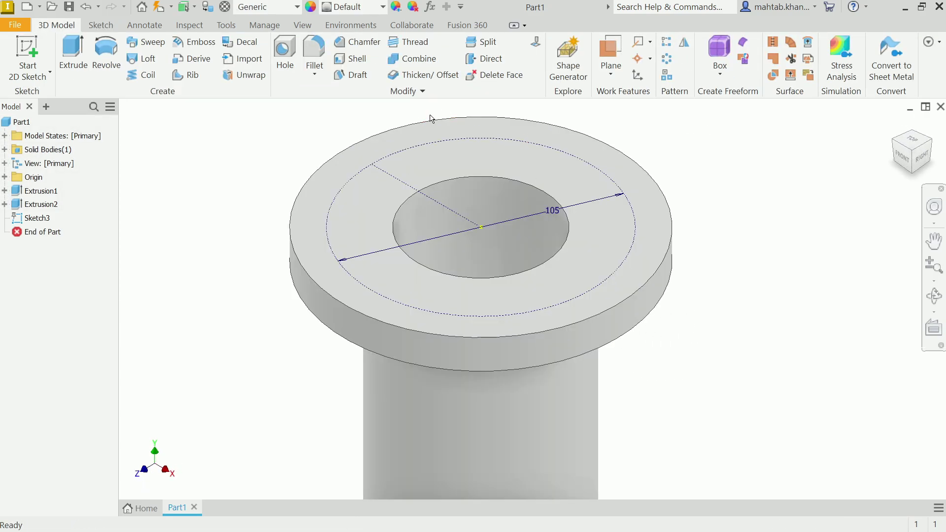
# Place a 10 mm diameter, 14 mm deep hole on the 105 mm pitch circle.
pyautogui.click(289, 62)
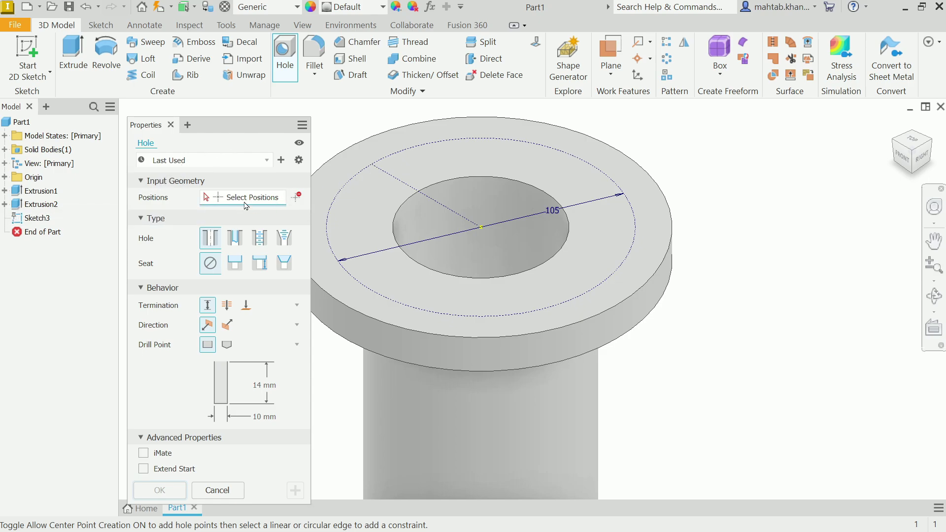
pyautogui.click(372, 165)
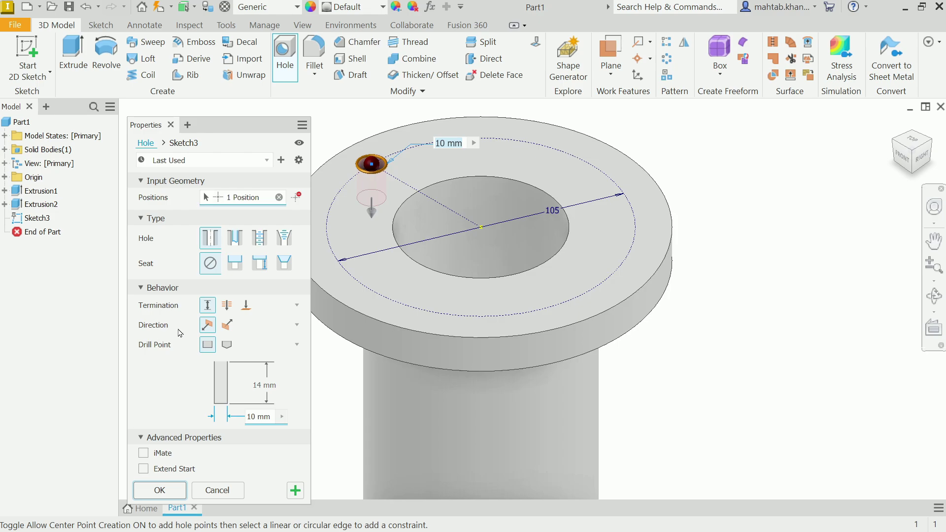
pyautogui.click(272, 385)
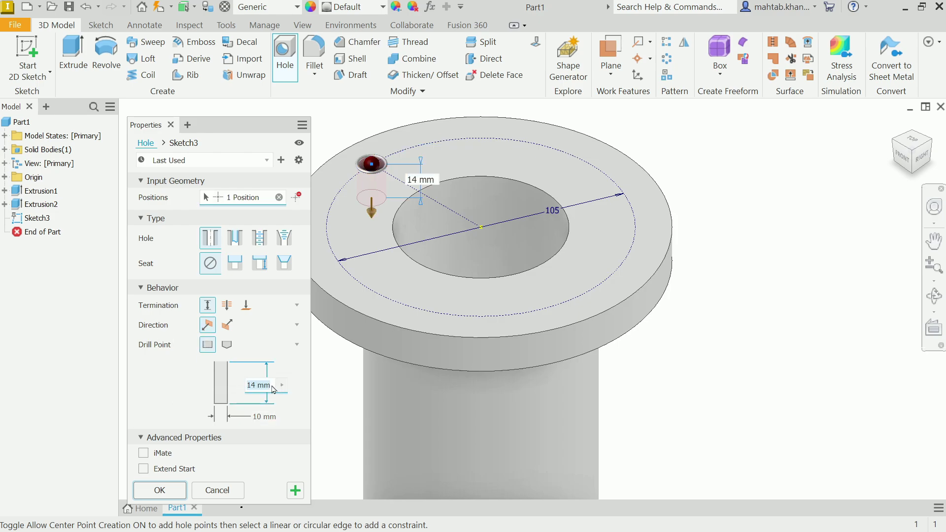
pyautogui.click(251, 417)
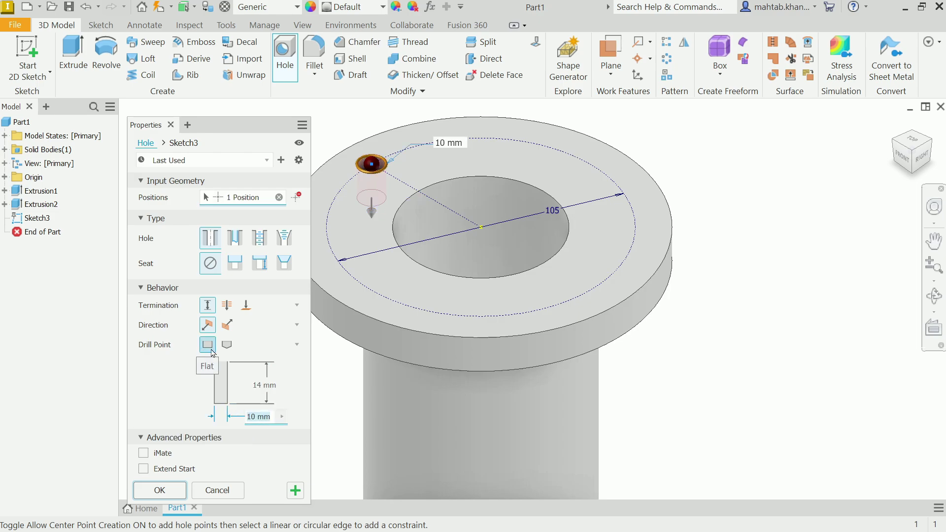
pyautogui.click(163, 492)
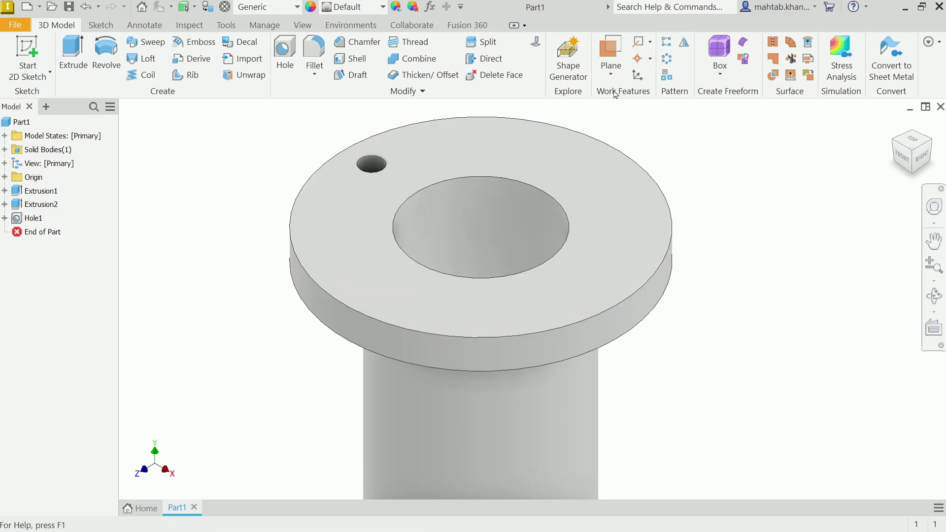
# Circular-pattern Hole1 four times around the flange's cylindrical face axis.
pyautogui.click(666, 61)
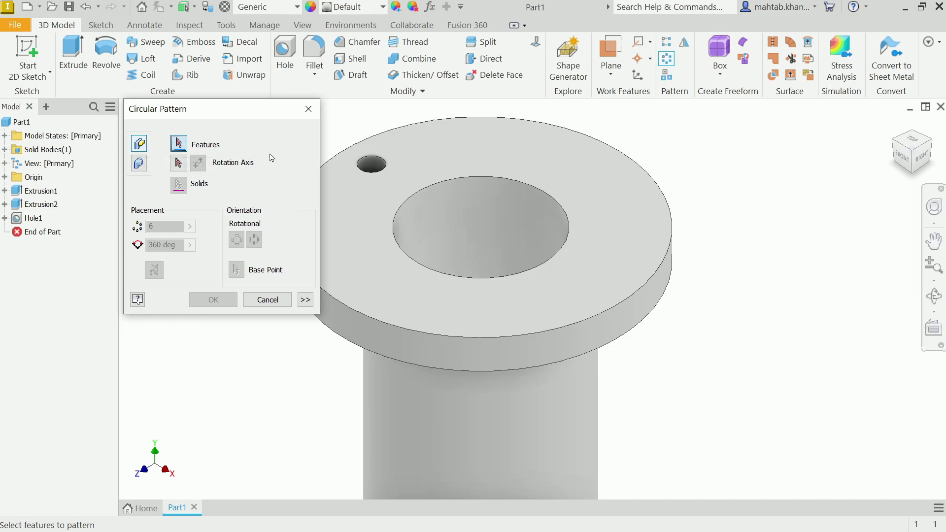
pyautogui.click(34, 220)
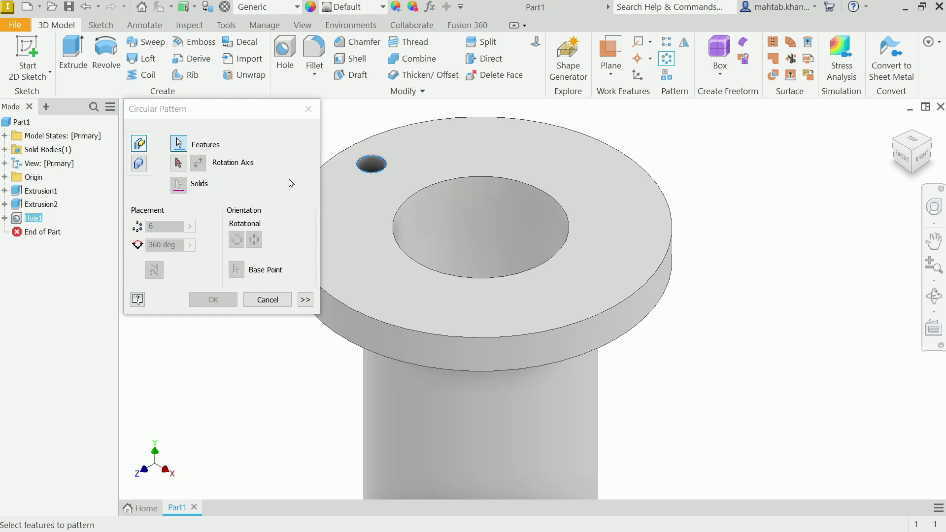
pyautogui.click(179, 165)
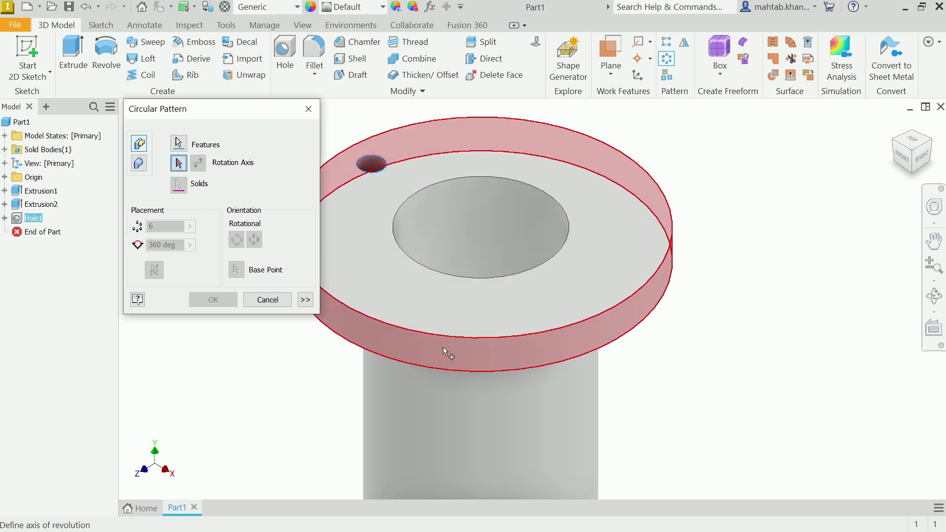
pyautogui.click(533, 347)
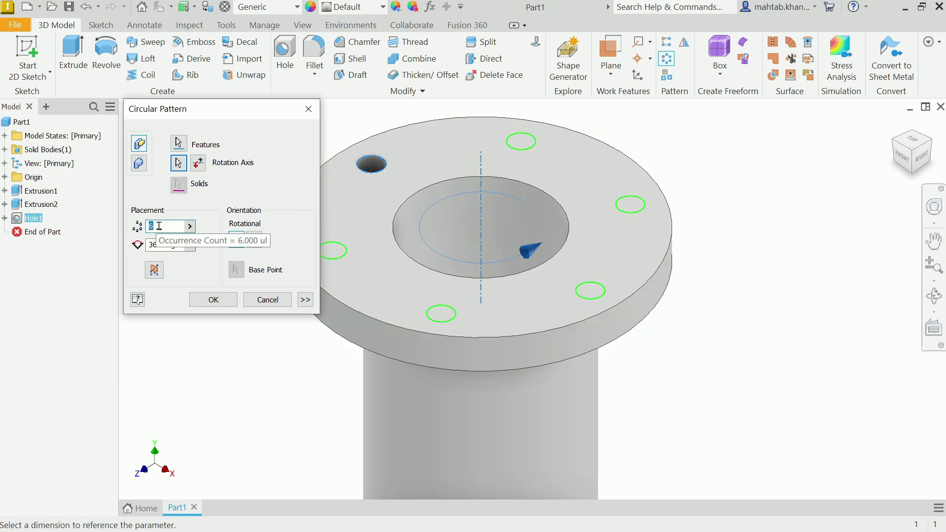
pyautogui.write('4')
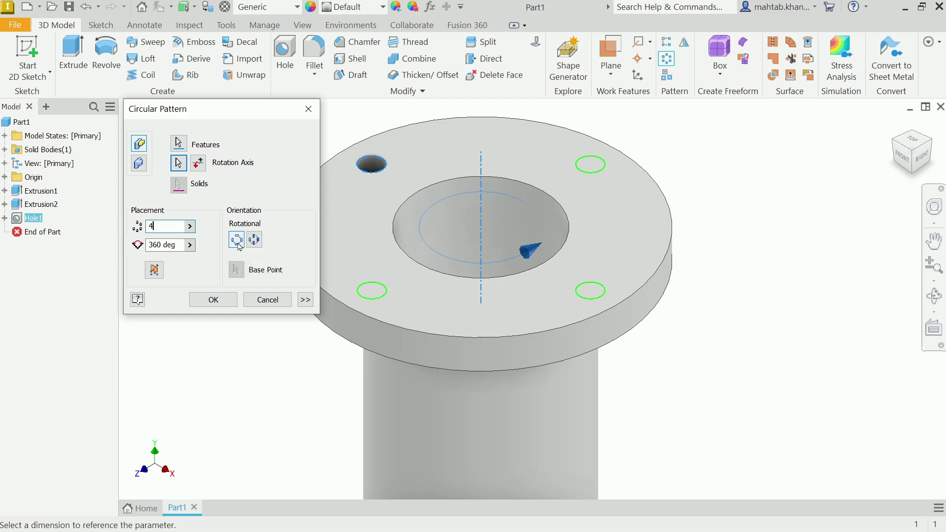
pyautogui.click(214, 300)
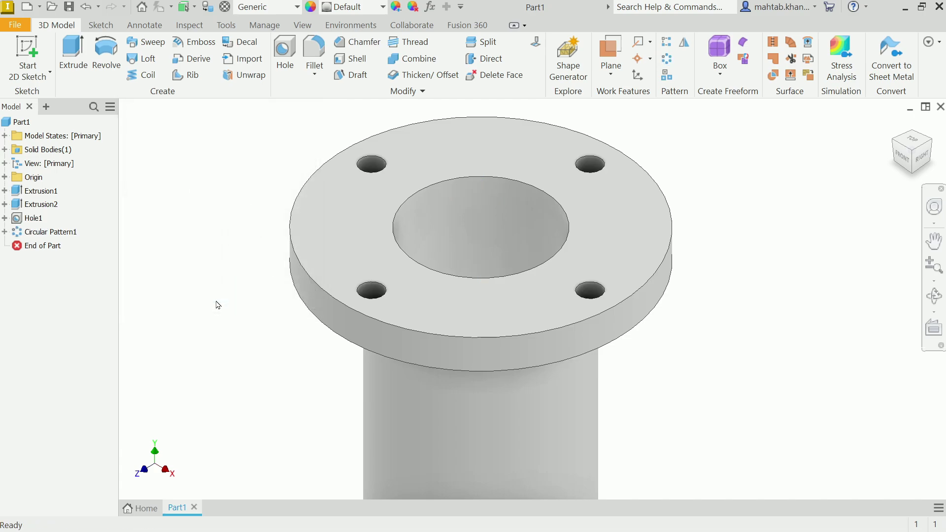
pyautogui.scroll(3, 484, 224)
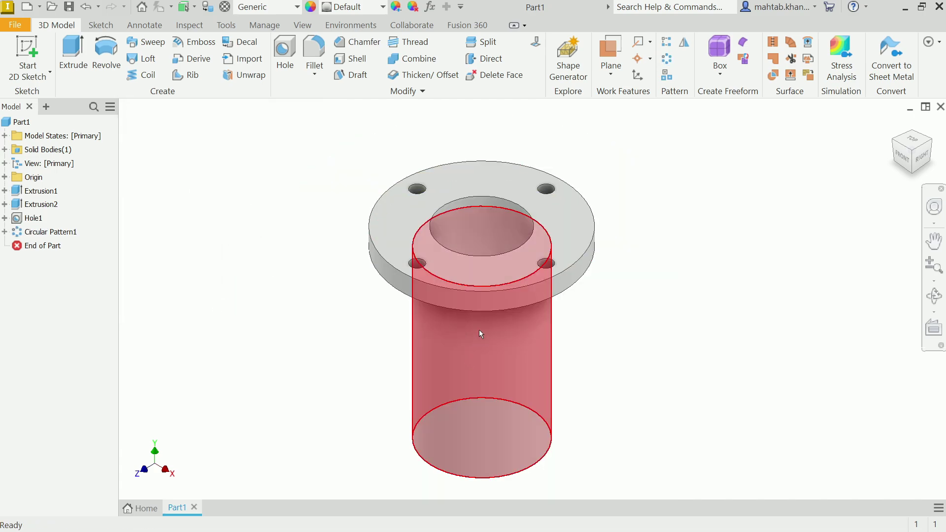
# Create a work plane offset 135/2 mm from the pipe's bottom face.
pyautogui.keyDown('shift'); pyautogui.moveTo(478, 332); pyautogui.dragTo(481, 247, button='middle'); pyautogui.keyUp('shift')
pyautogui.click(611, 74)
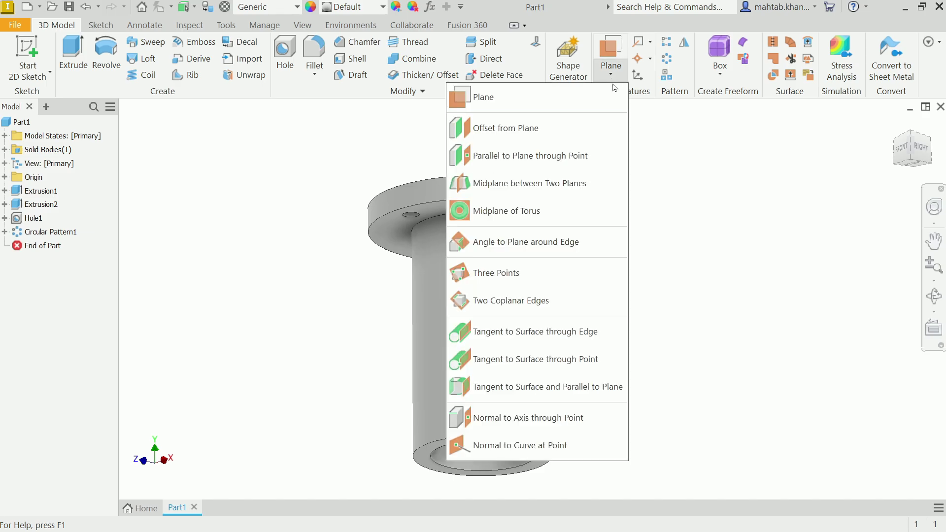
pyautogui.click(546, 132)
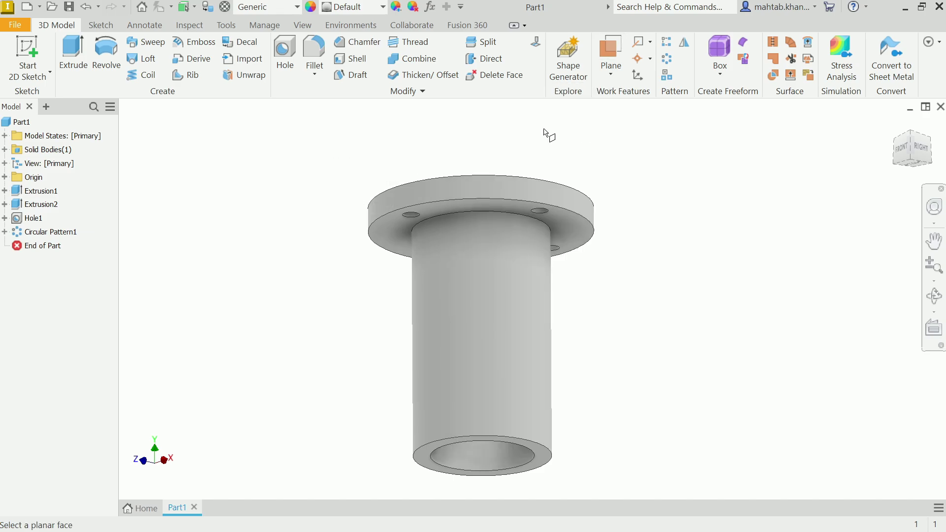
pyautogui.click(547, 462)
pyautogui.moveTo(539, 463); pyautogui.dragTo(486, 460)
pyautogui.write('135/2')
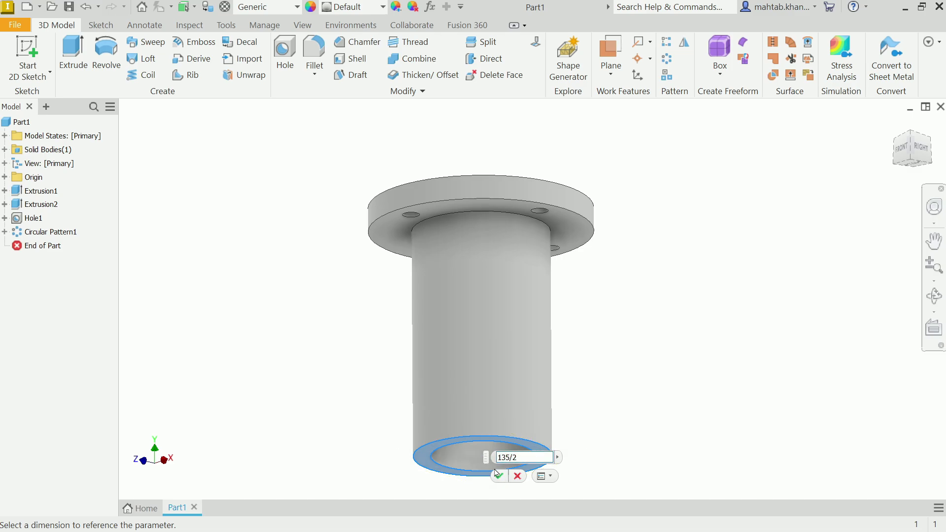
pyautogui.click(499, 477)
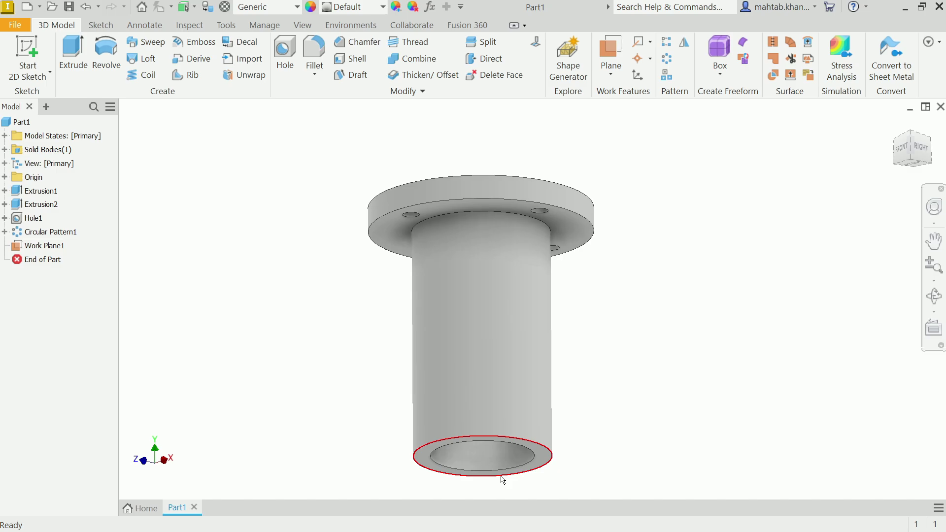
# Change Work Plane1's offset to -135 mm / 2 so it sits at mid-height.
pyautogui.click(57, 247)
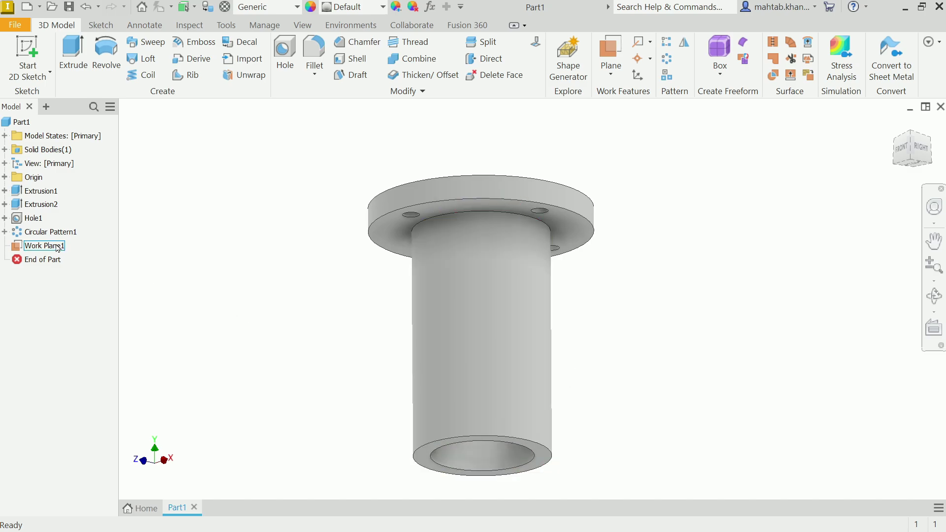
pyautogui.scroll(-5, 327, 279)
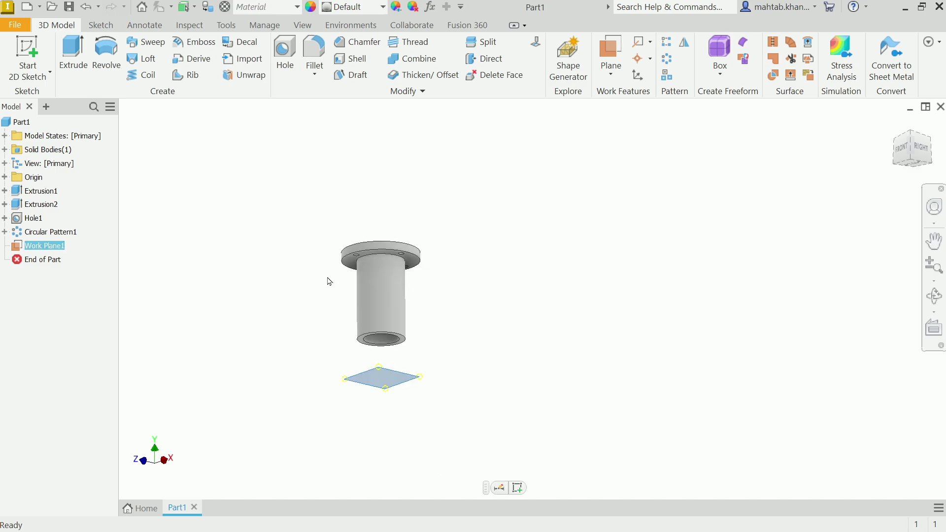
pyautogui.scroll(3, 350, 344)
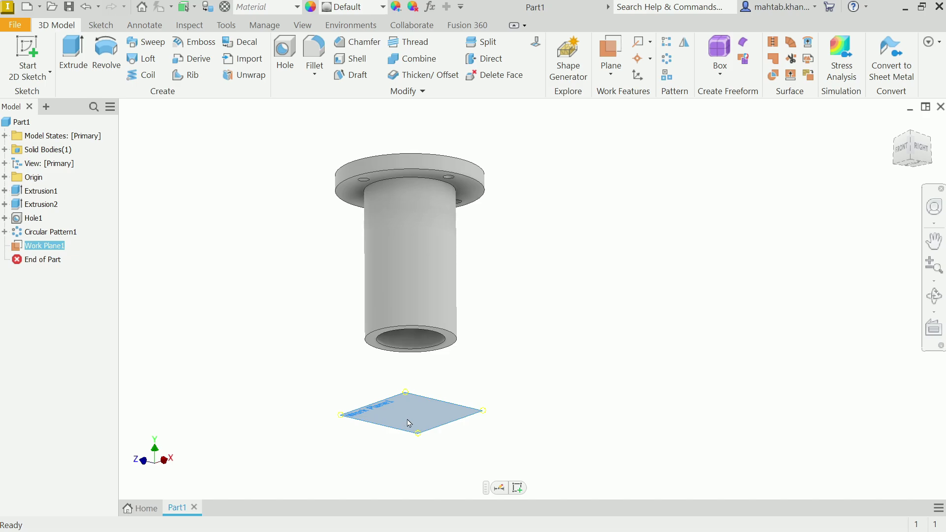
pyautogui.rightClick(62, 246)
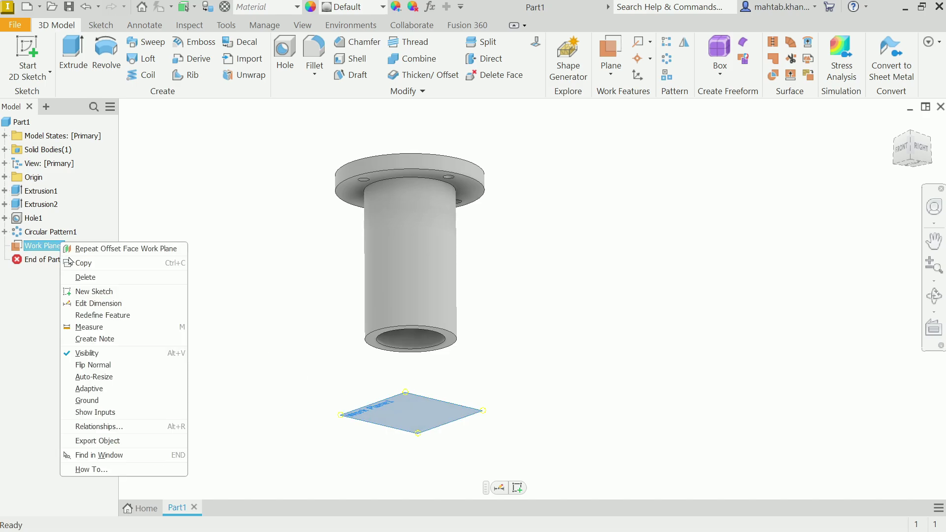
pyautogui.click(98, 303)
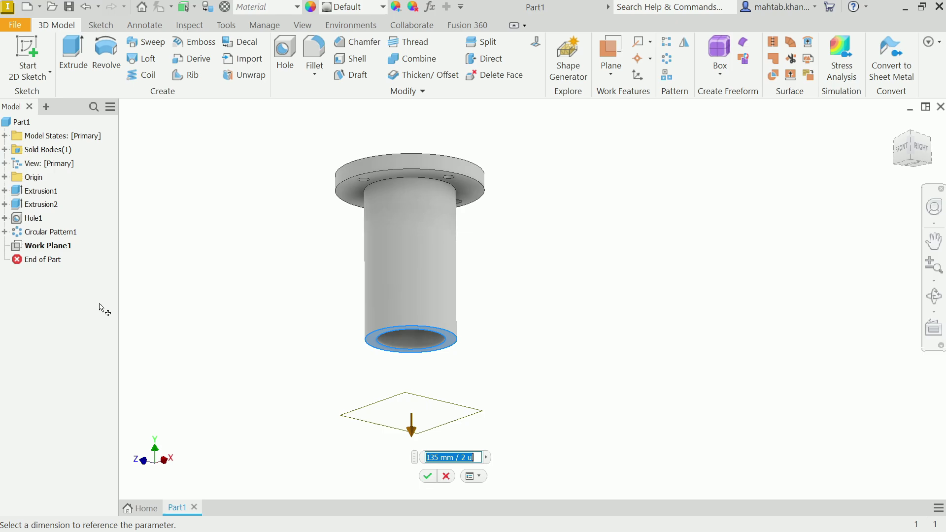
pyautogui.click(428, 458)
pyautogui.write('-')
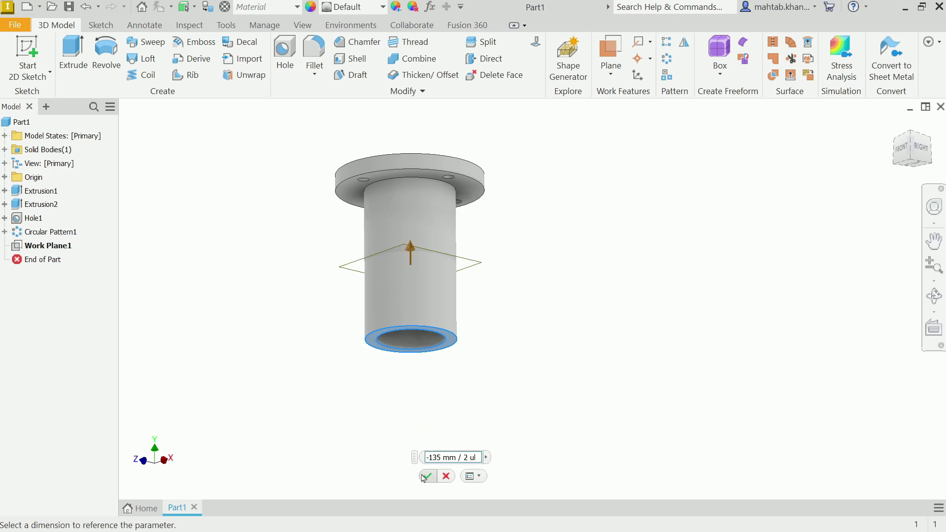
pyautogui.click(425, 476)
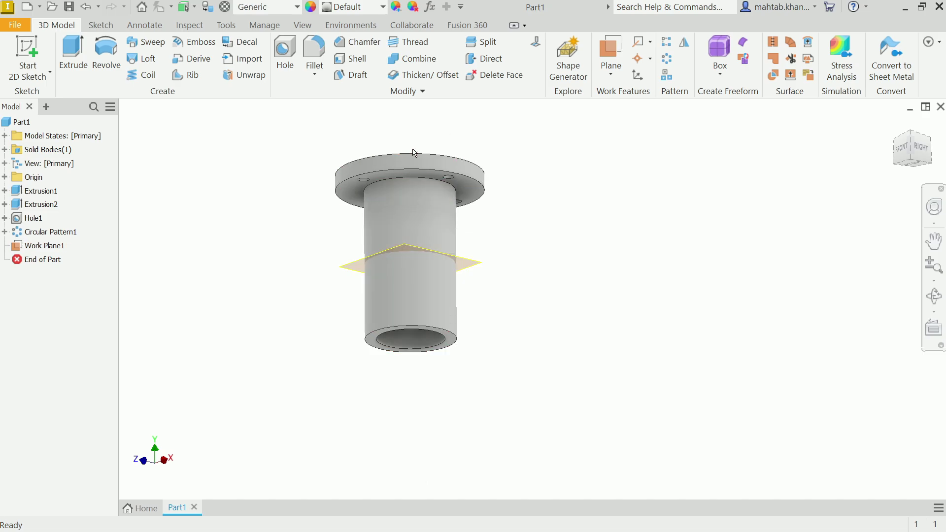
# Mirror Extrusion2, Hole1 and Circular Pattern1 about Work Plane1 to add the bottom flange.
pyautogui.keyDown('shift'); pyautogui.moveTo(545, 155); pyautogui.dragTo(539, 186, button='middle'); pyautogui.keyUp('shift')
pyautogui.scroll(3, 344, 196)
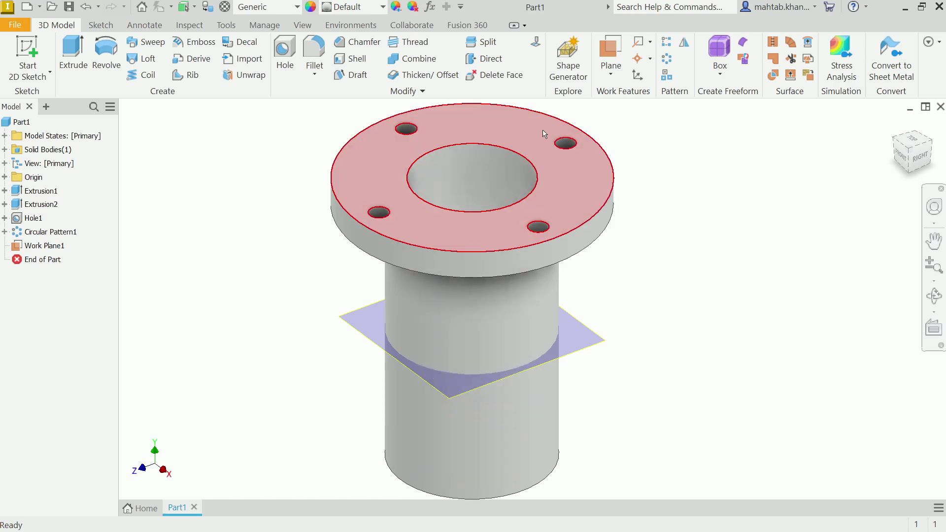
pyautogui.click(685, 44)
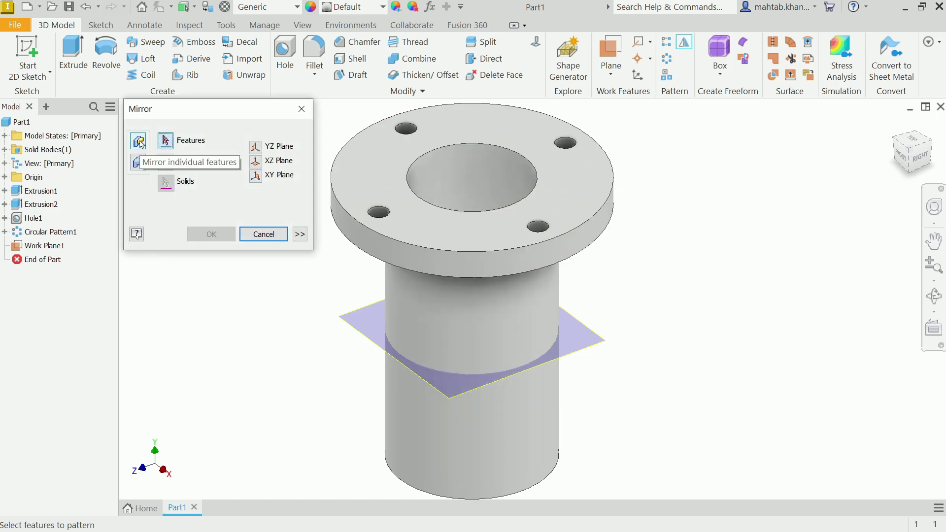
pyautogui.click(33, 220)
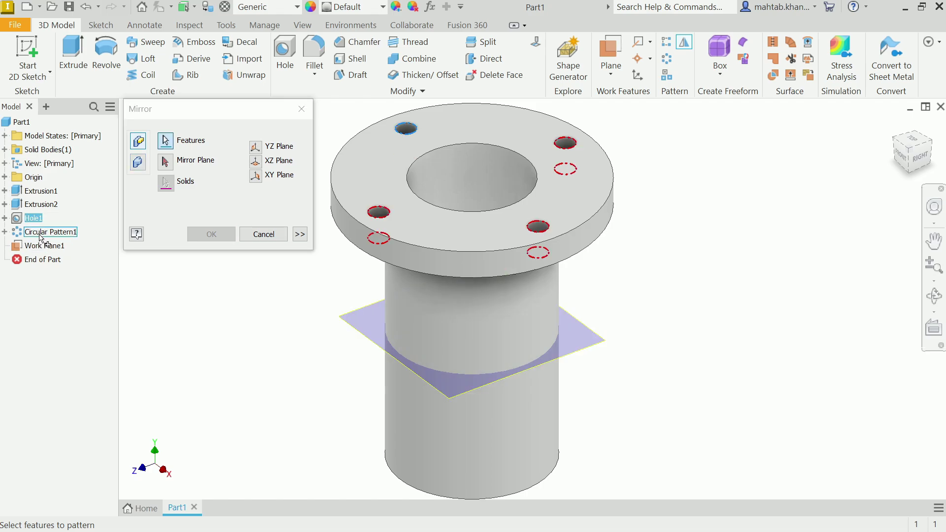
pyautogui.click(41, 234)
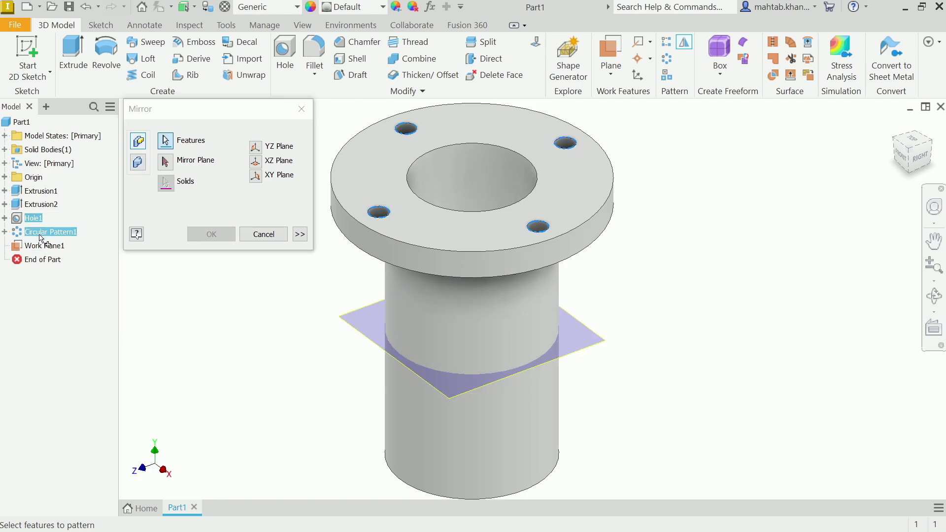
pyautogui.keyDown('ctrl'); pyautogui.click(43, 210); pyautogui.keyUp('ctrl')
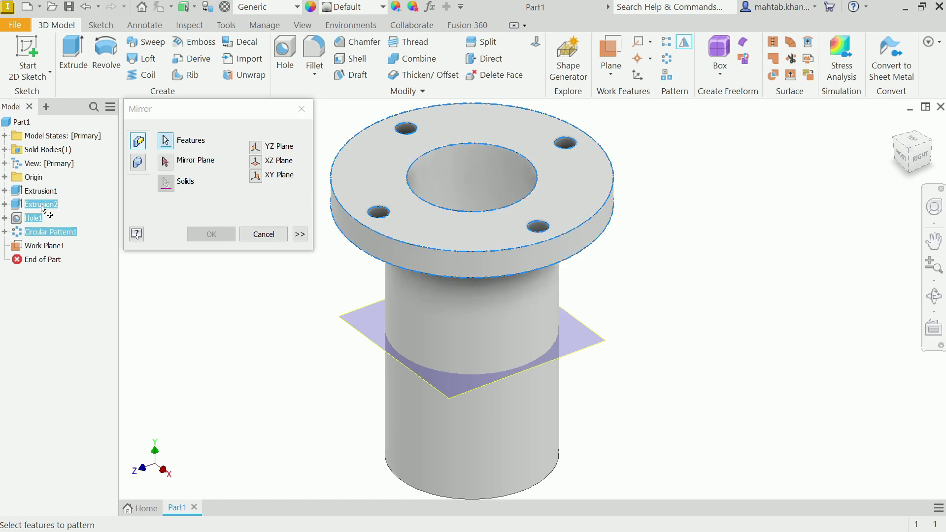
pyautogui.click(166, 164)
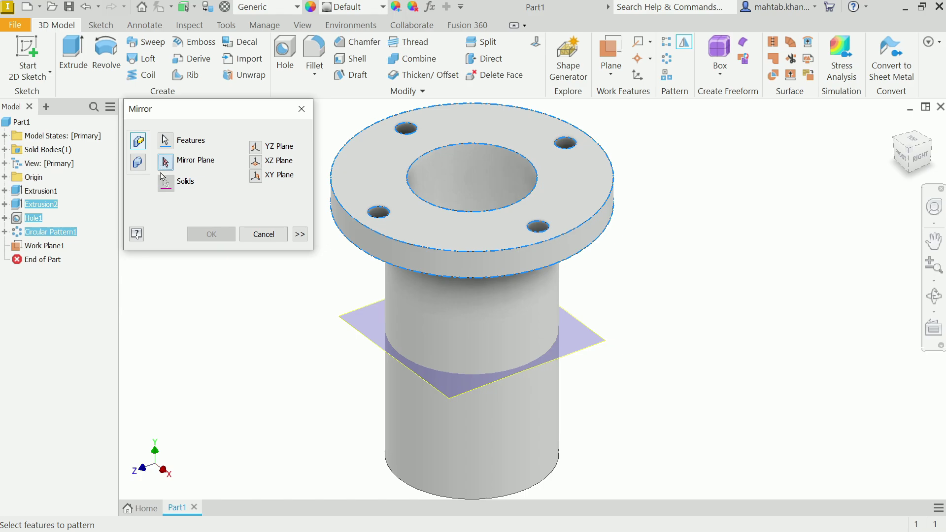
pyautogui.click(363, 339)
pyautogui.scroll(3, 514, 345)
pyautogui.scroll(-2, 512, 346)
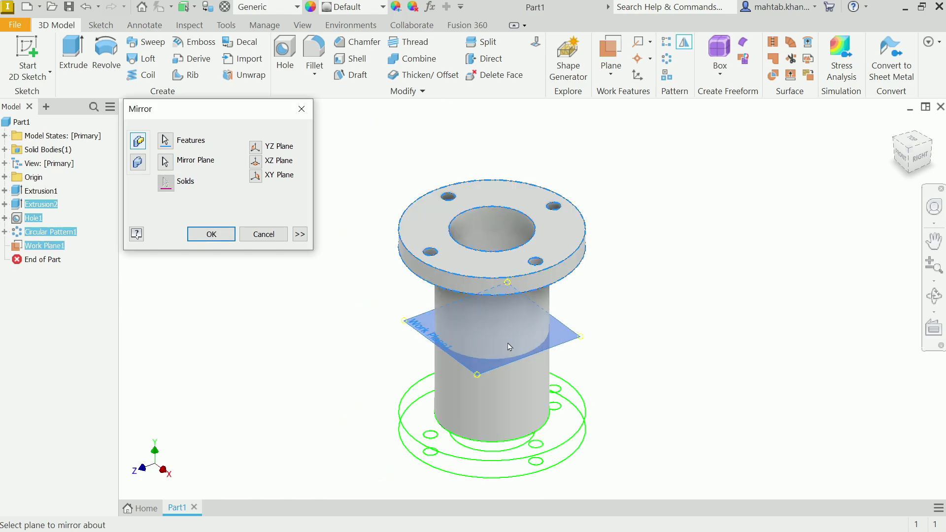
pyautogui.click(208, 236)
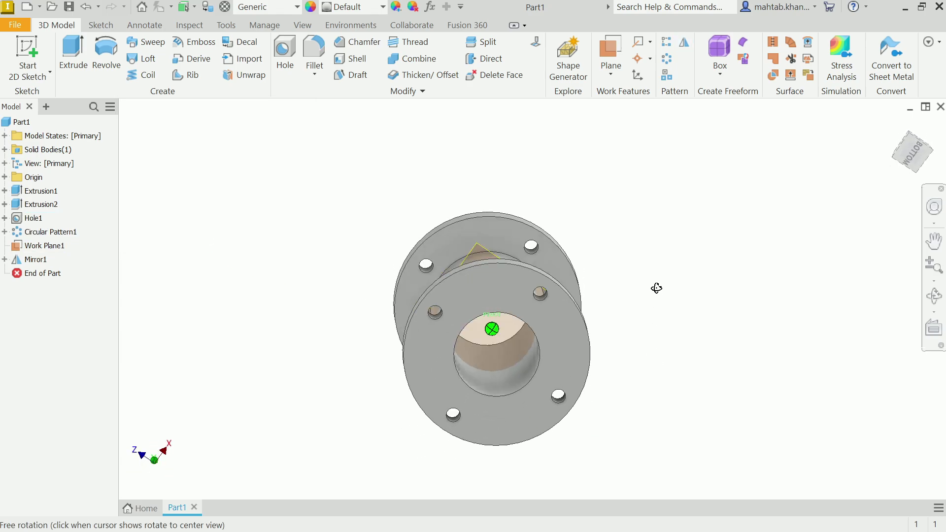